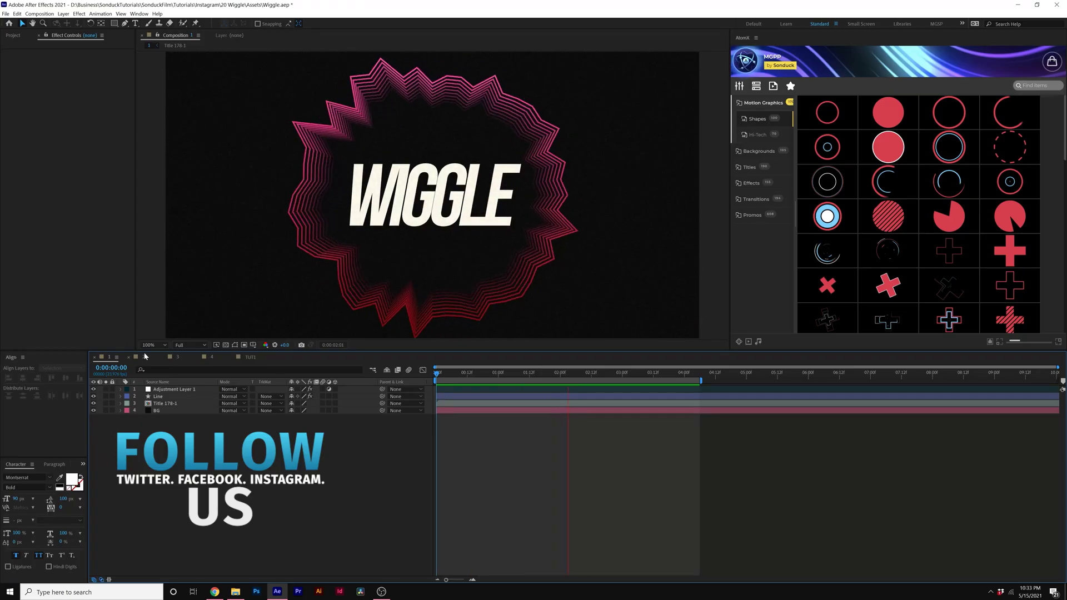
Look through example comps 2, 3 and 4, then show the WIGGLE title in TUT1
left_click(143, 357)
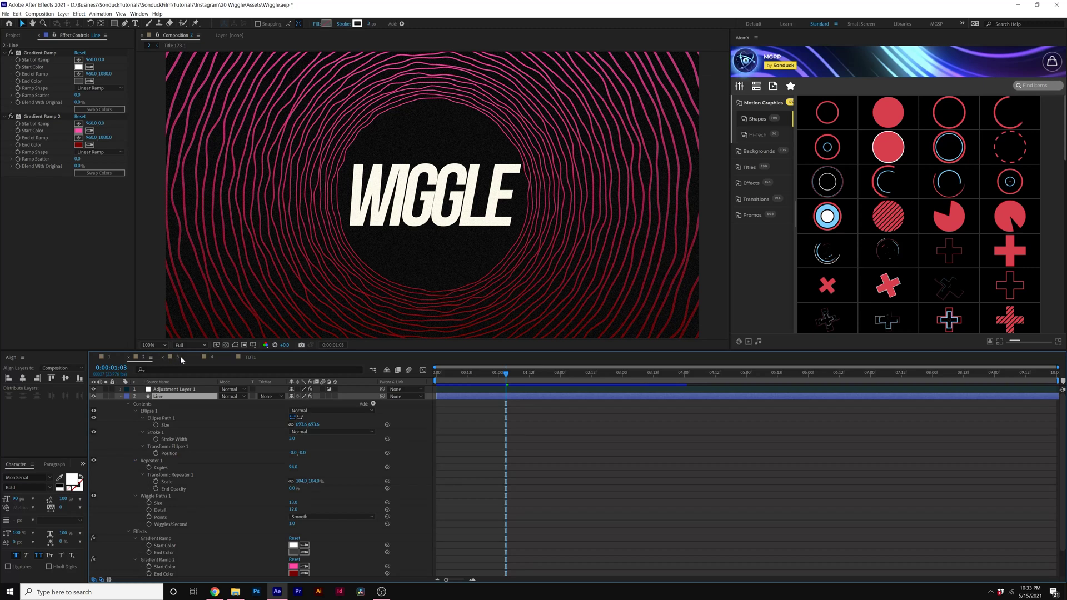
left_click(177, 357)
left_click(207, 358)
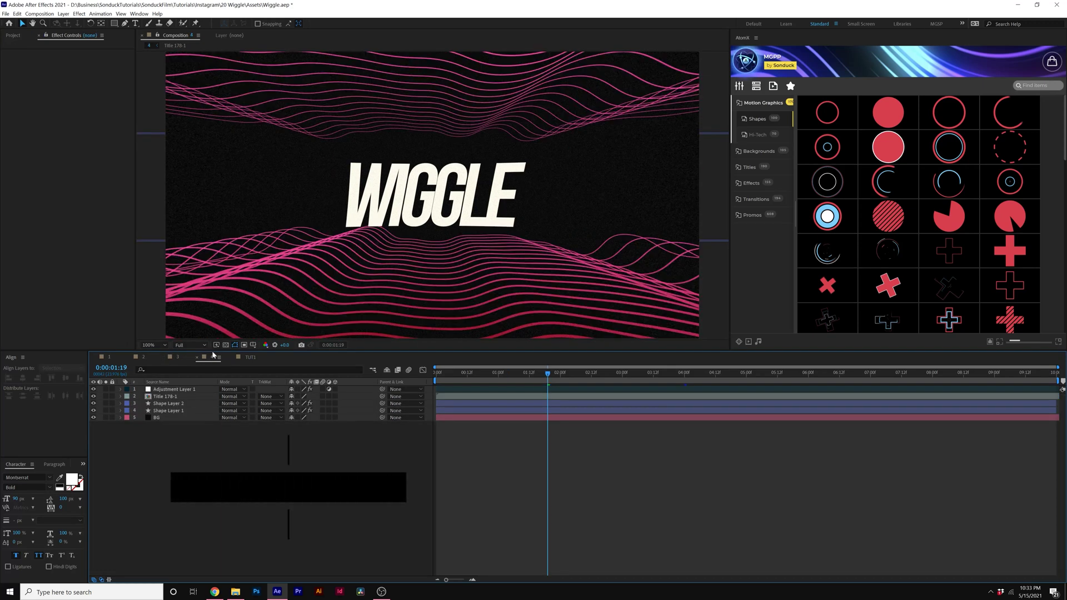
left_click(248, 357)
left_click(465, 383)
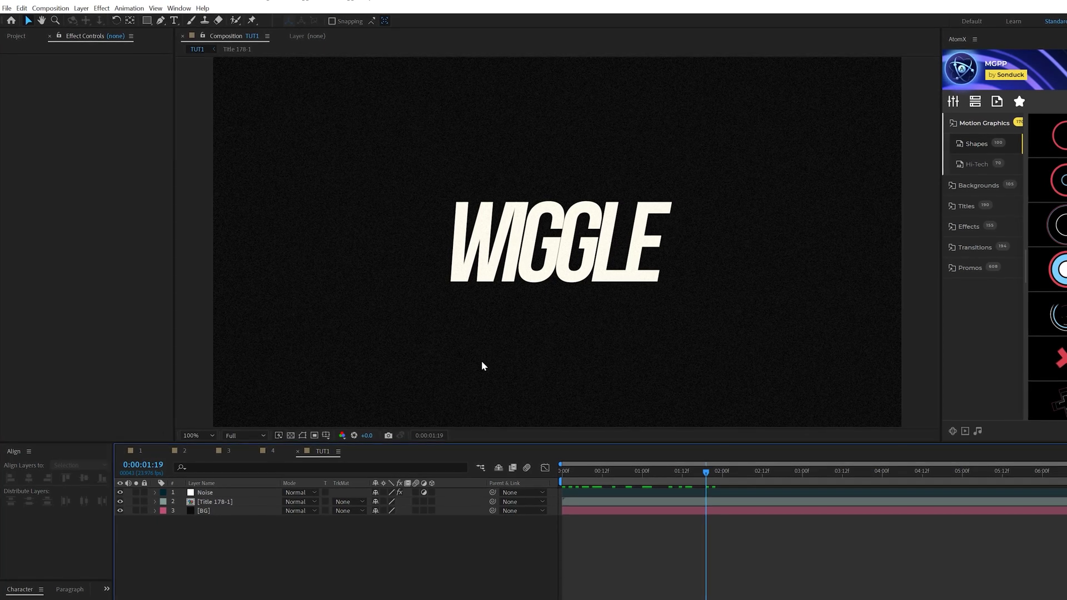
Set up the Ellipse Tool with no fill and a solid 5 px stroke
left_click(148, 23)
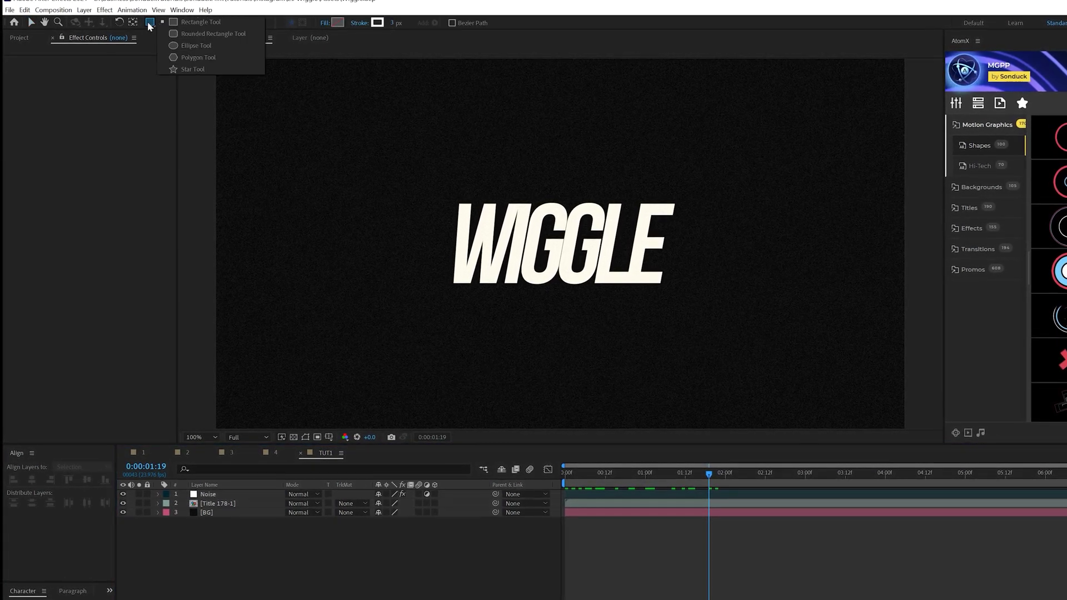
left_click(187, 48)
left_click(328, 24)
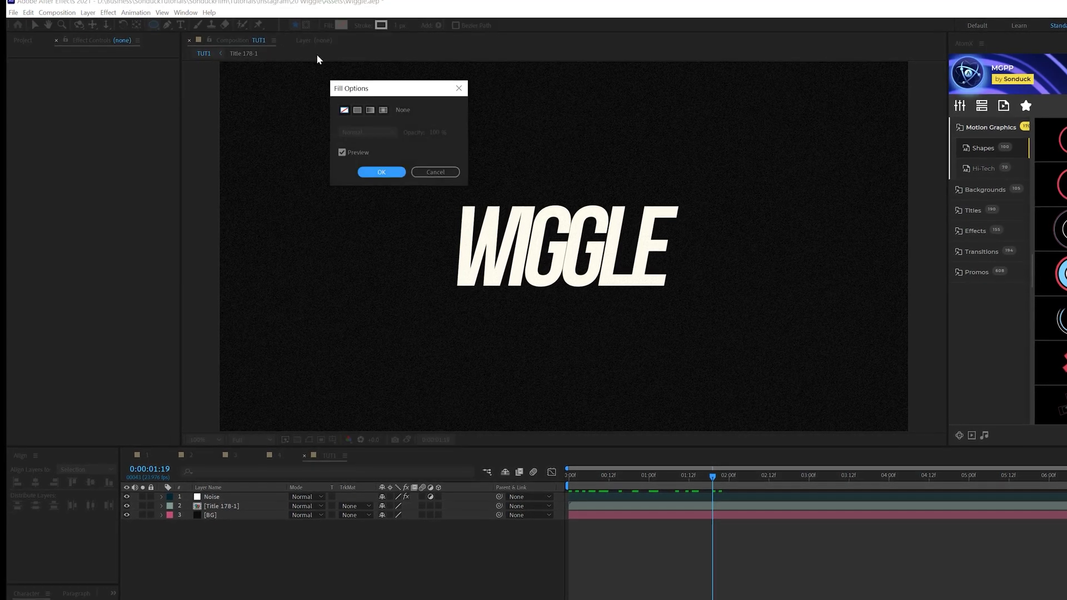
left_click(382, 173)
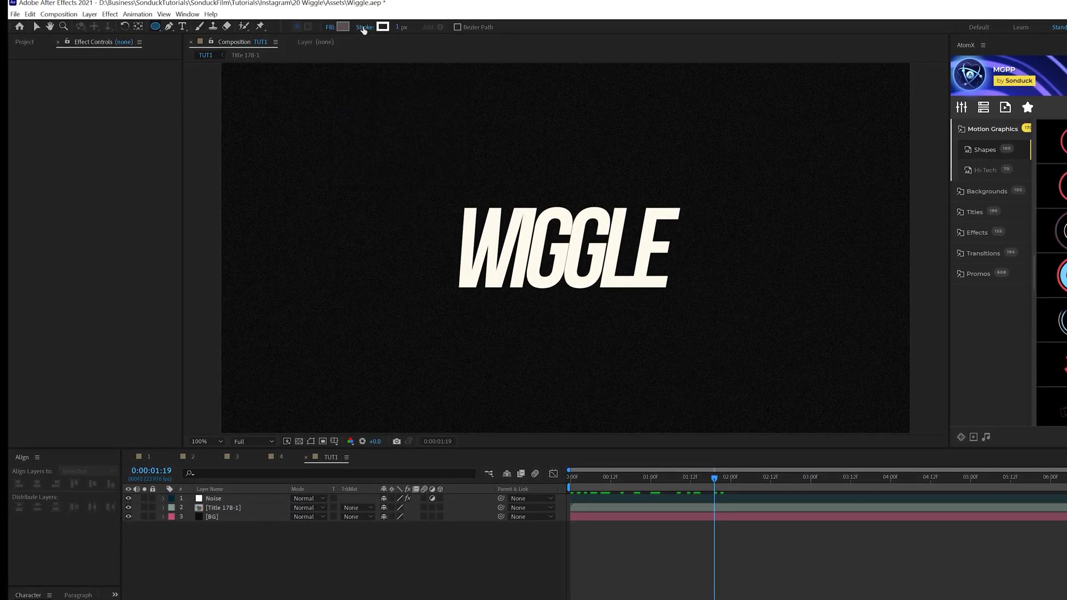
left_click(365, 29)
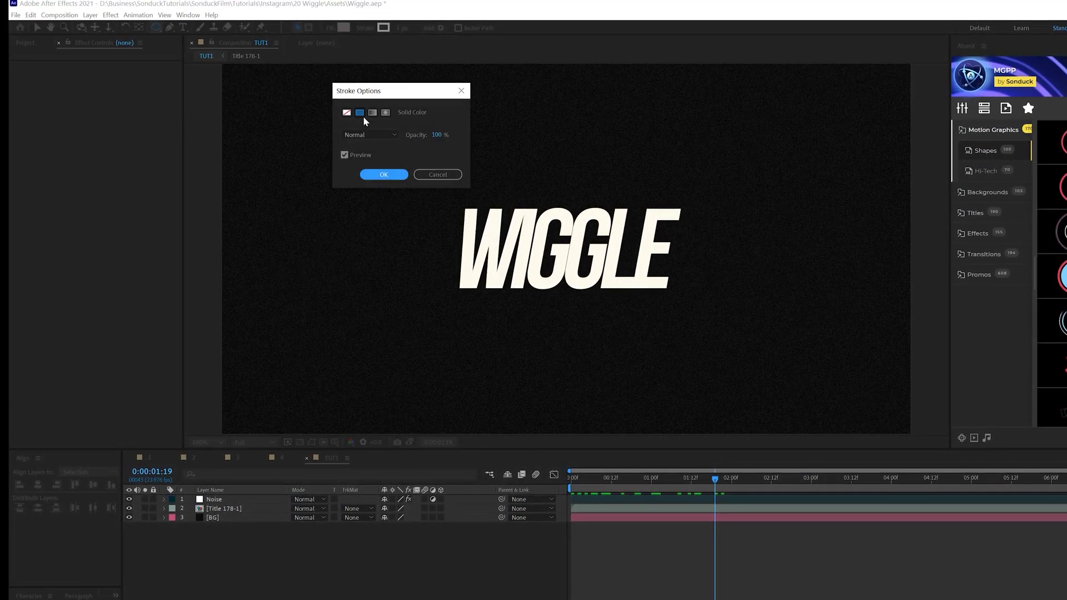
left_click(382, 172)
left_click(399, 29)
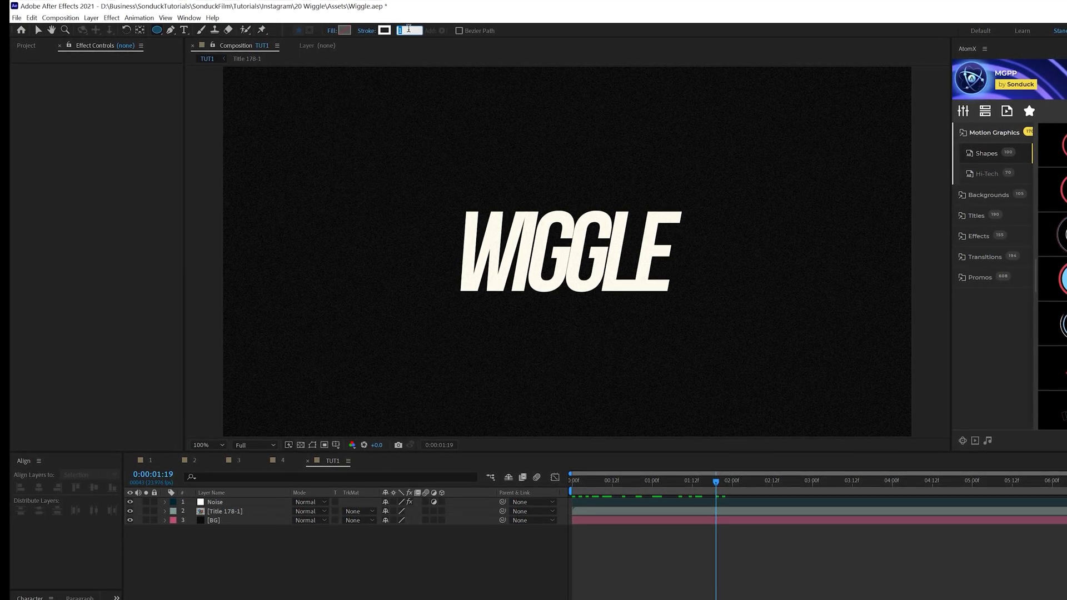
type("5")
key("Return")
key("apostrophe")
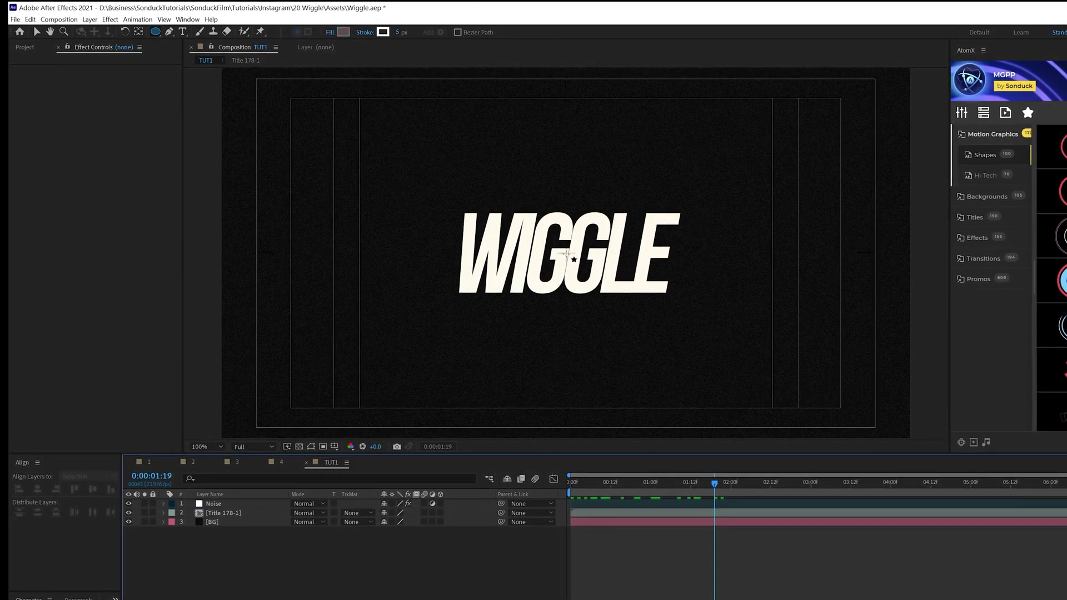
Draw a large circle around the WIGGLE title, replacing a misdrawn small ellipse
left_click(566, 253)
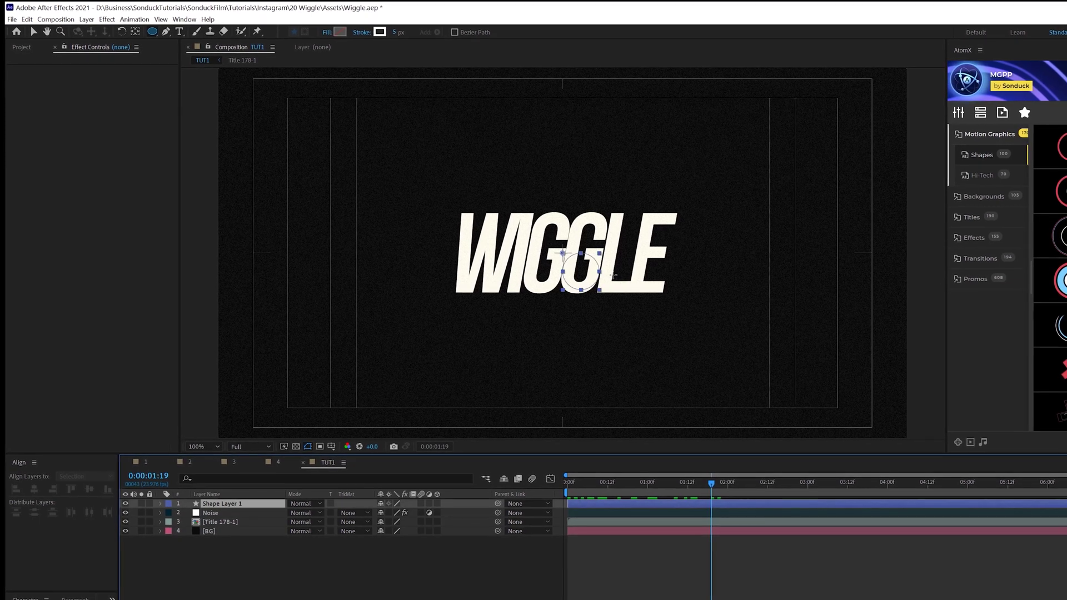
left_click_drag(566, 253, 601, 290)
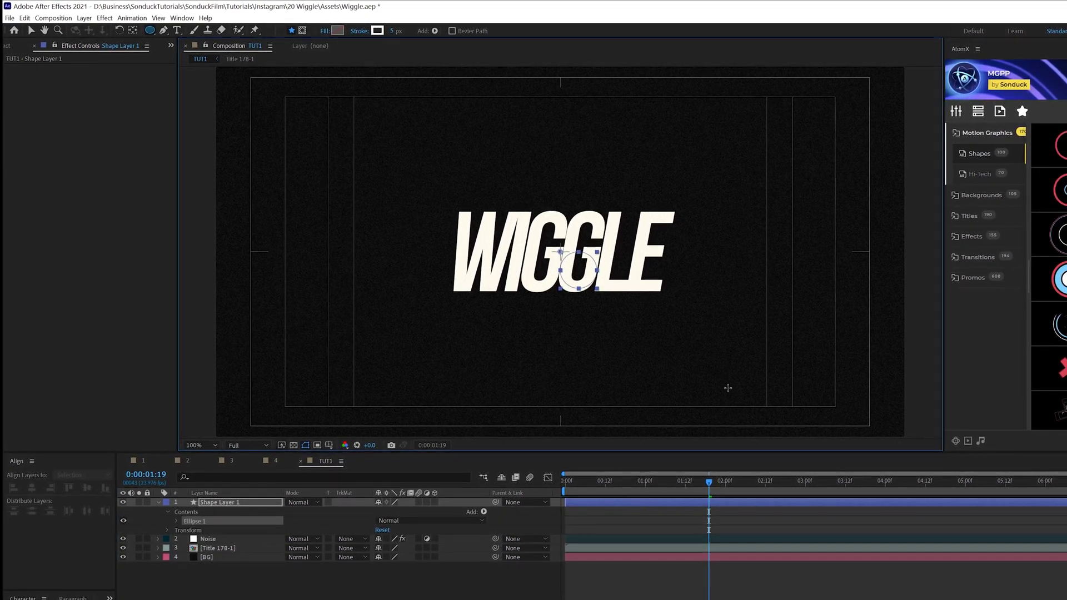
key("Delete")
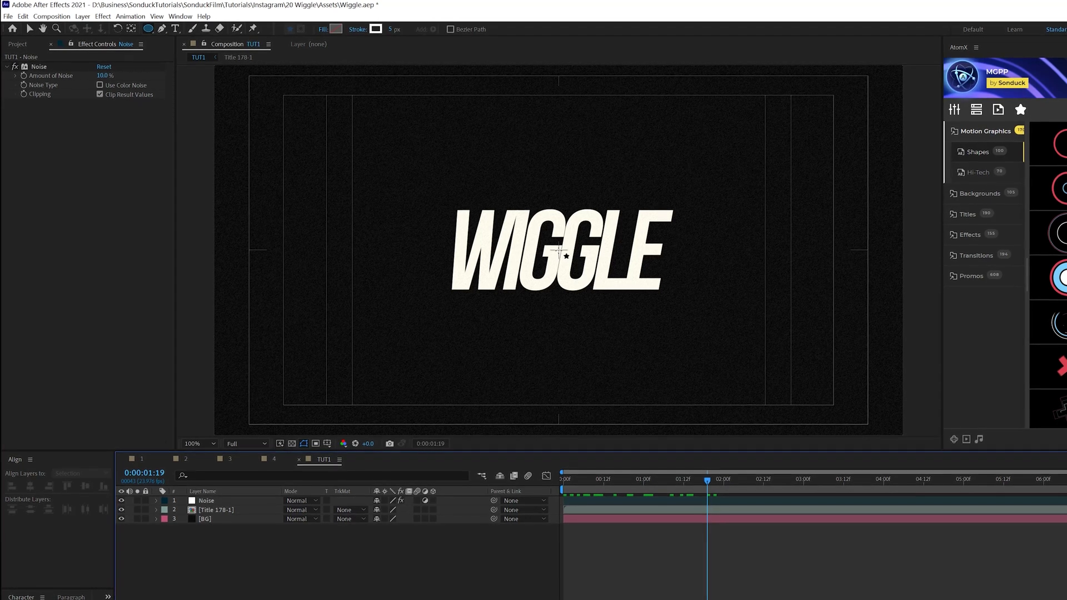
mouse_move(559, 250)
left_mouse_down()
mouse_move(695, 401)
mouse_move(688, 381)
left_mouse_up()
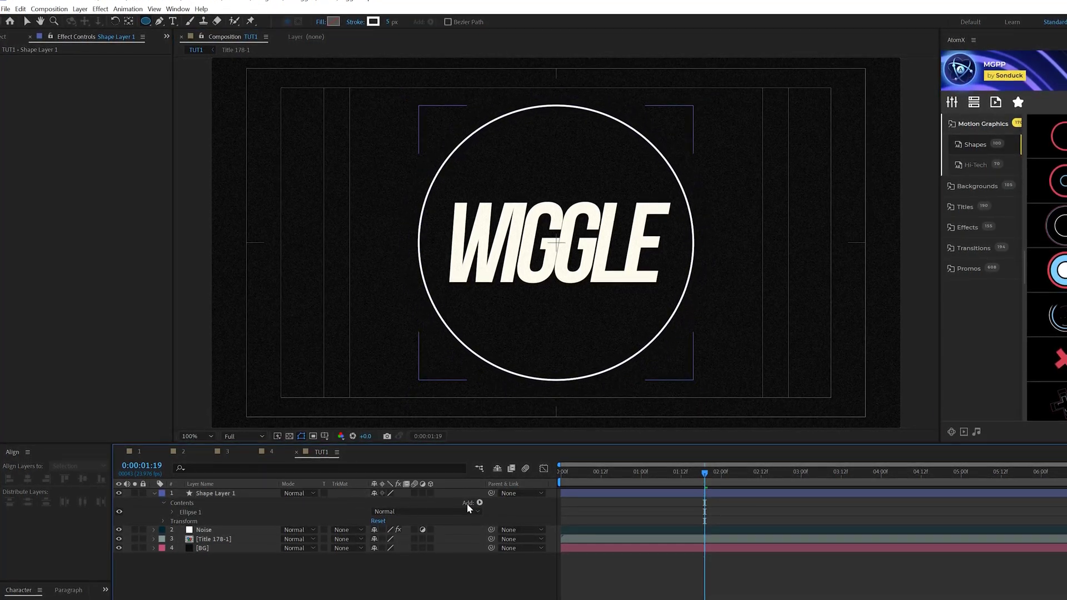
Add Wiggle Paths with Size 160, Detail 12 and 1 wiggle per second, then preview it
left_click(480, 503)
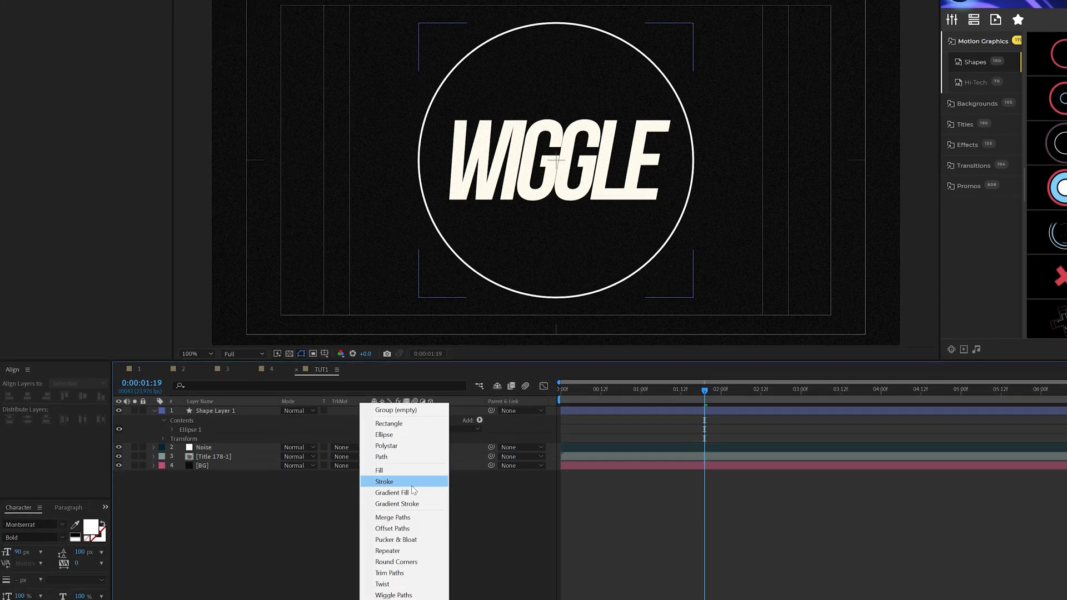
left_click(385, 561)
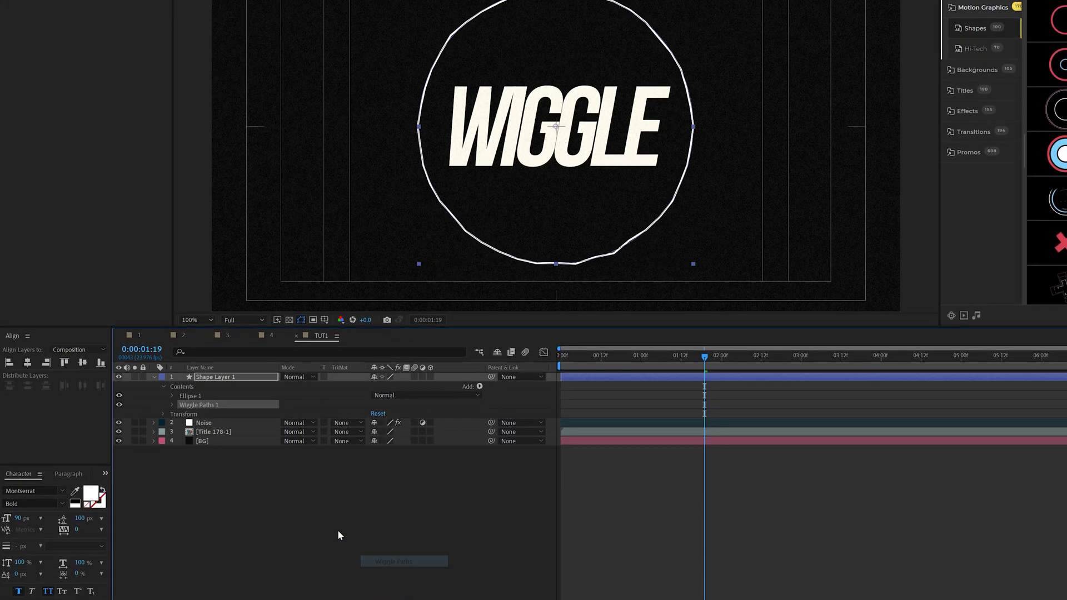
left_click(172, 405)
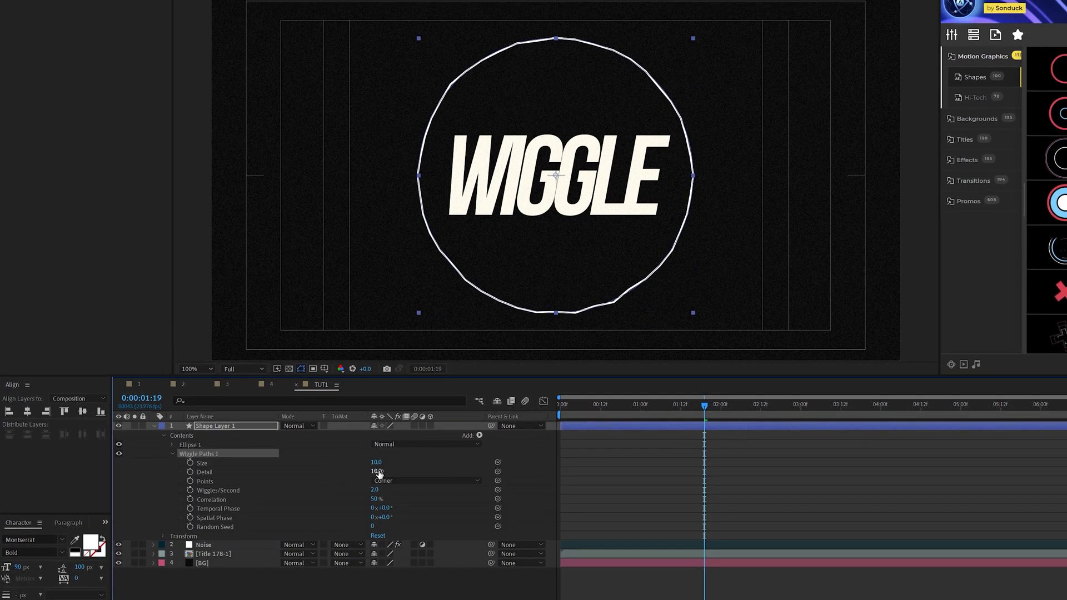
left_click(377, 448)
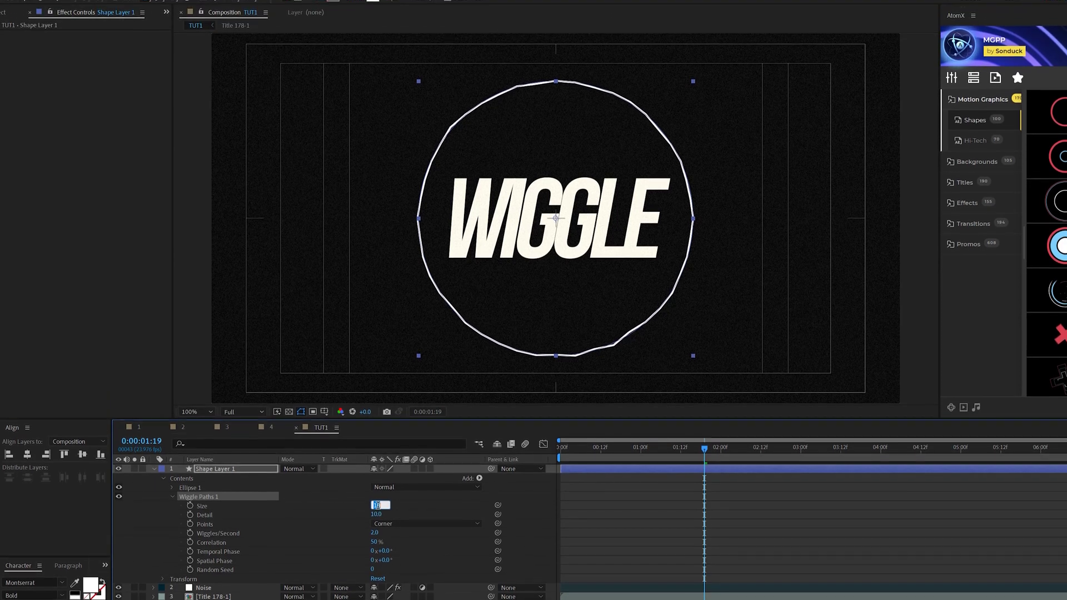
type("160")
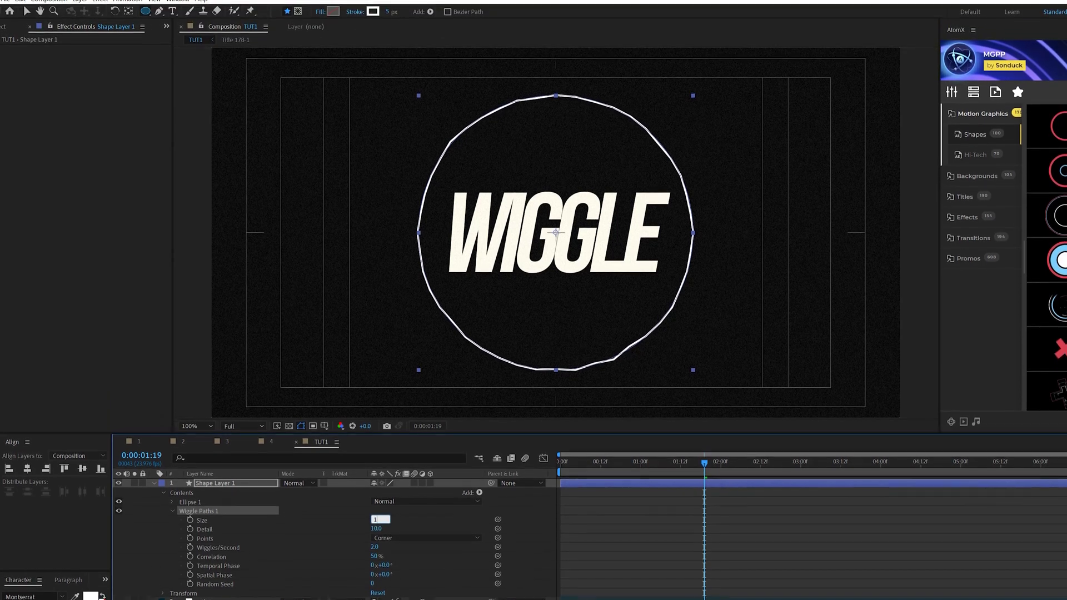
key("Return")
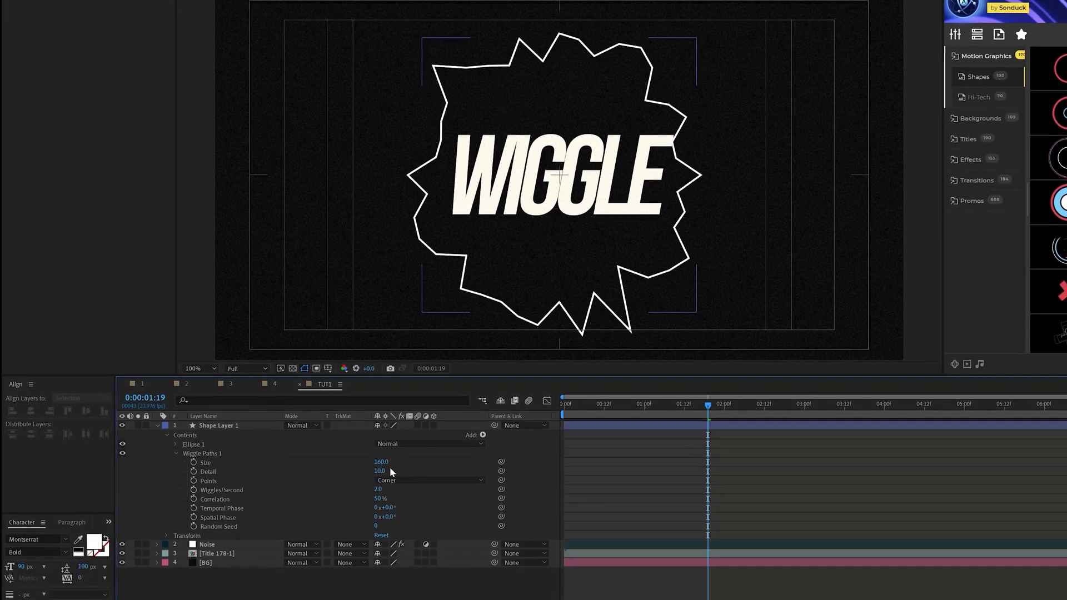
key("Return")
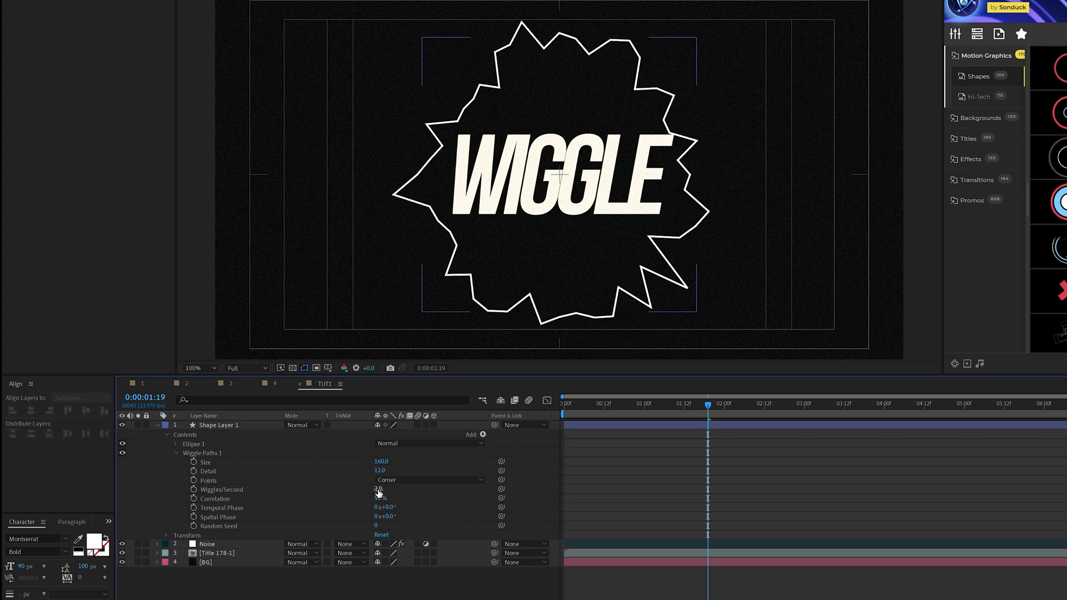
key("Return")
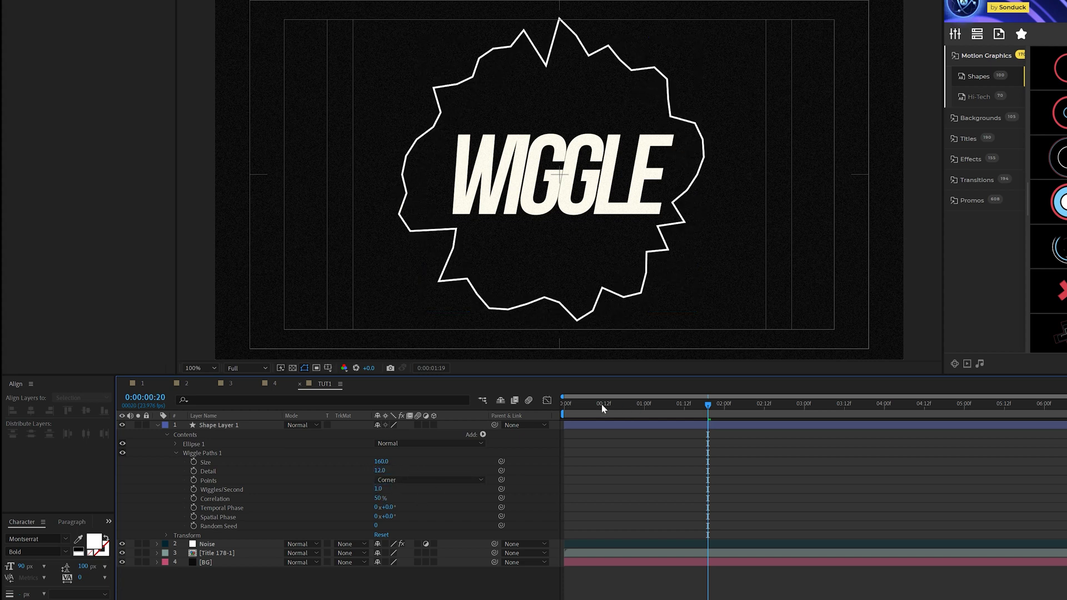
key("space")
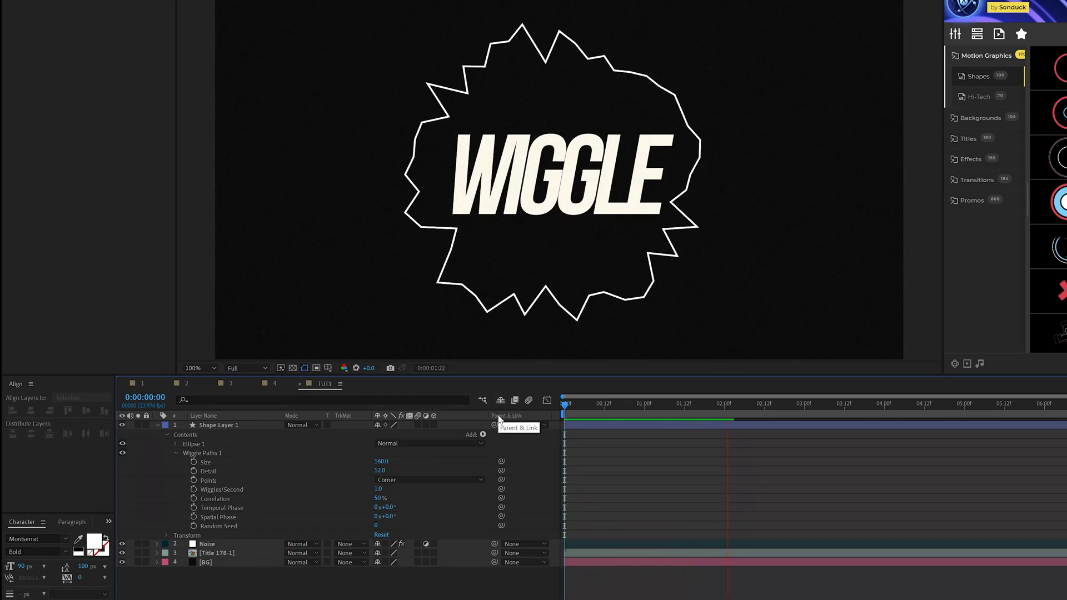
key("space")
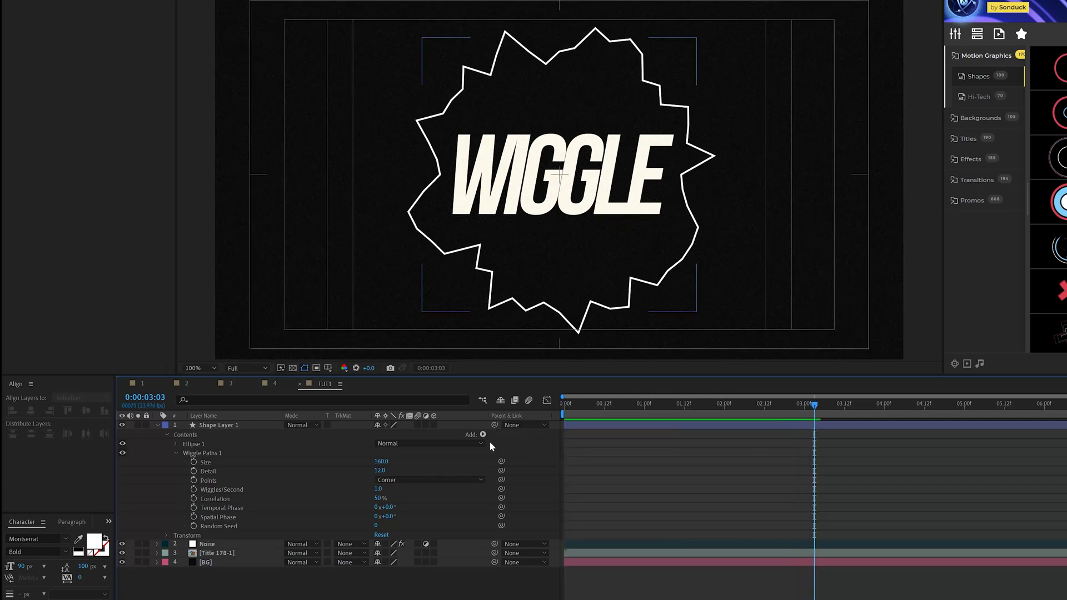
Add a Repeater with 9 copies, Position 0, Scale 97% and End Opacity 0%
left_click(174, 452)
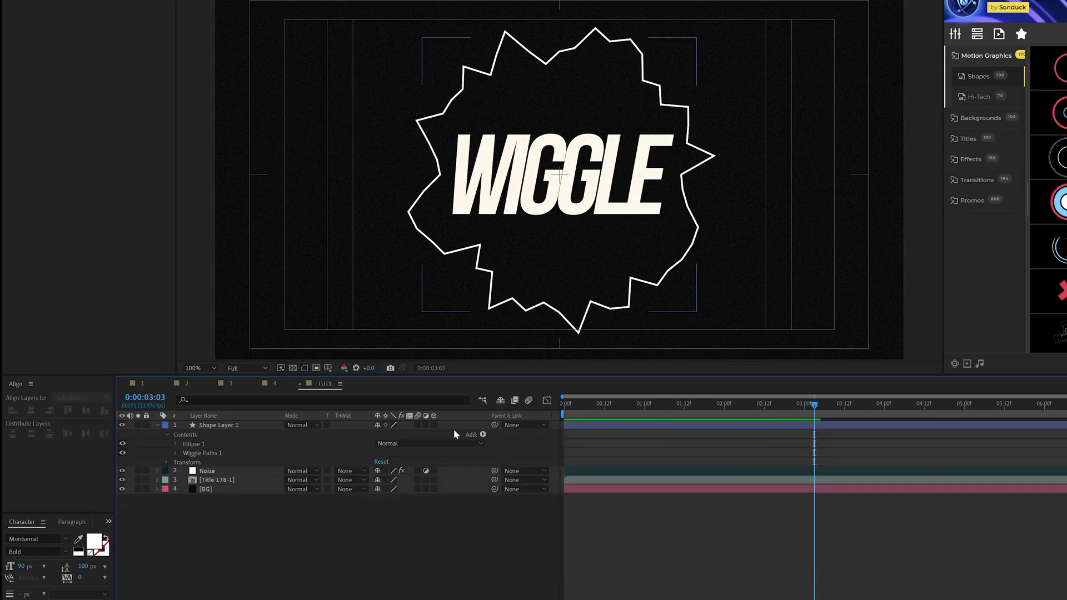
left_click(483, 436)
left_click(390, 564)
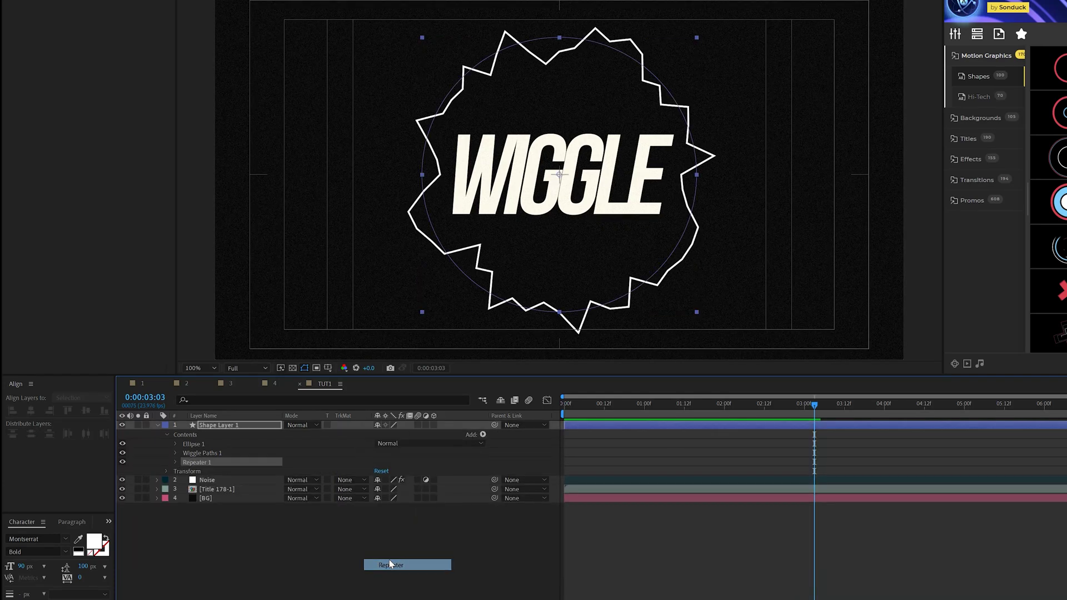
left_click(176, 462)
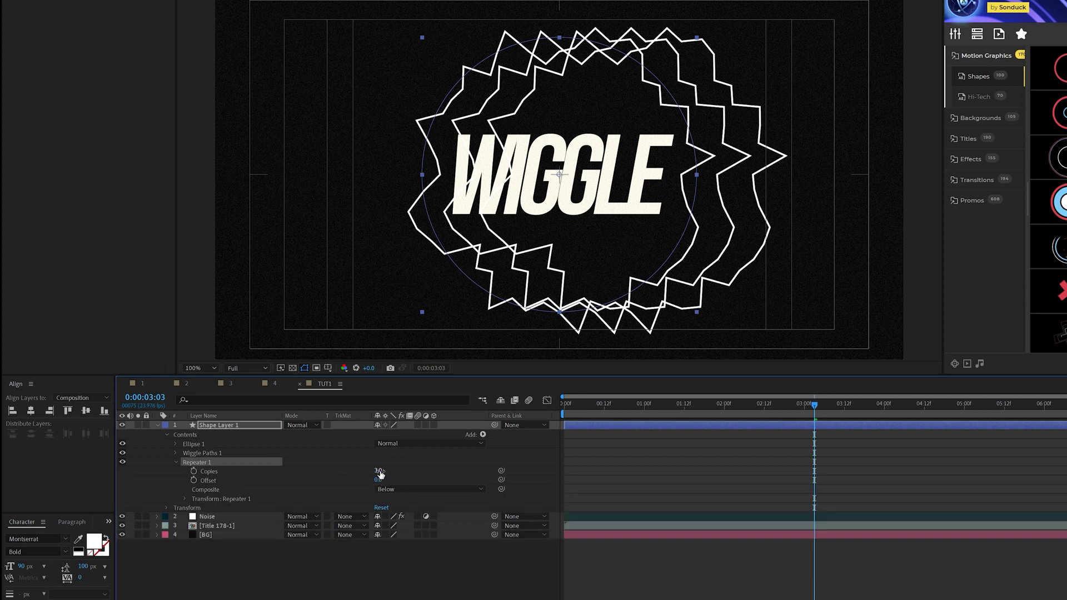
type("9")
left_click(414, 459)
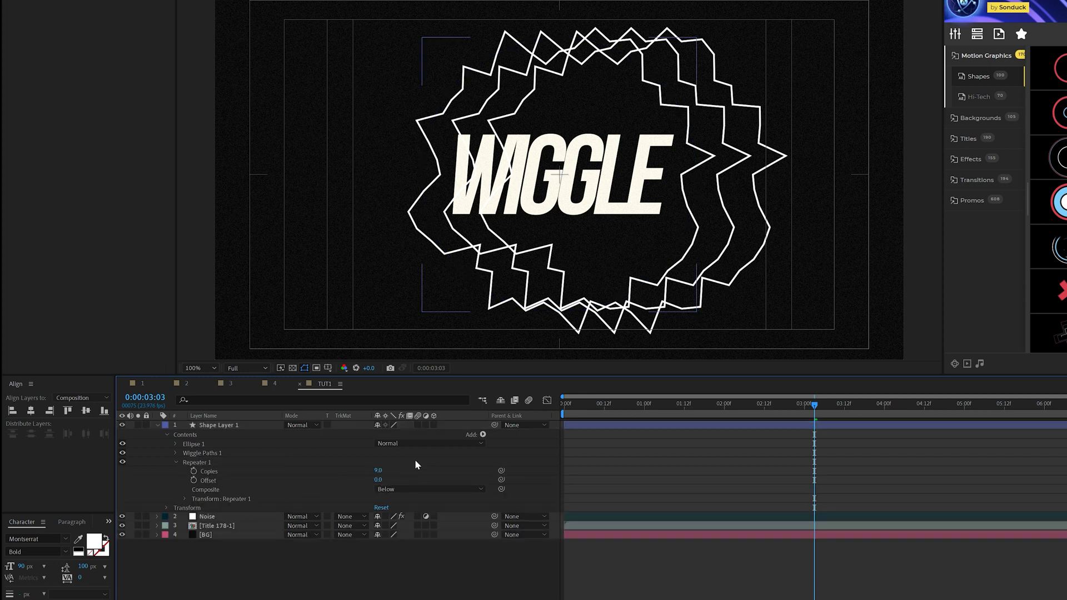
left_click(185, 499)
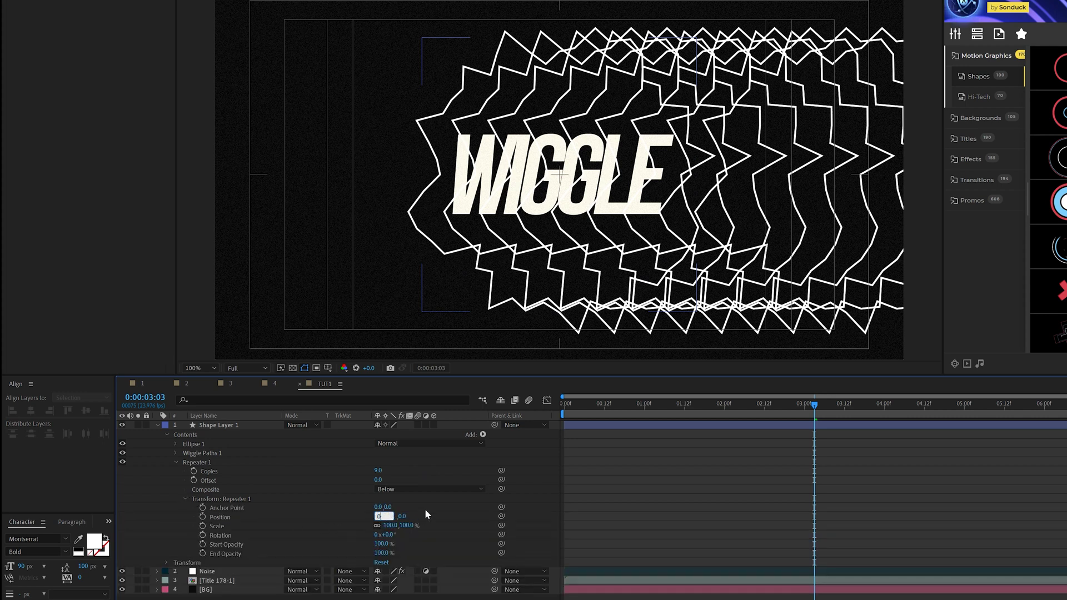
key("Return")
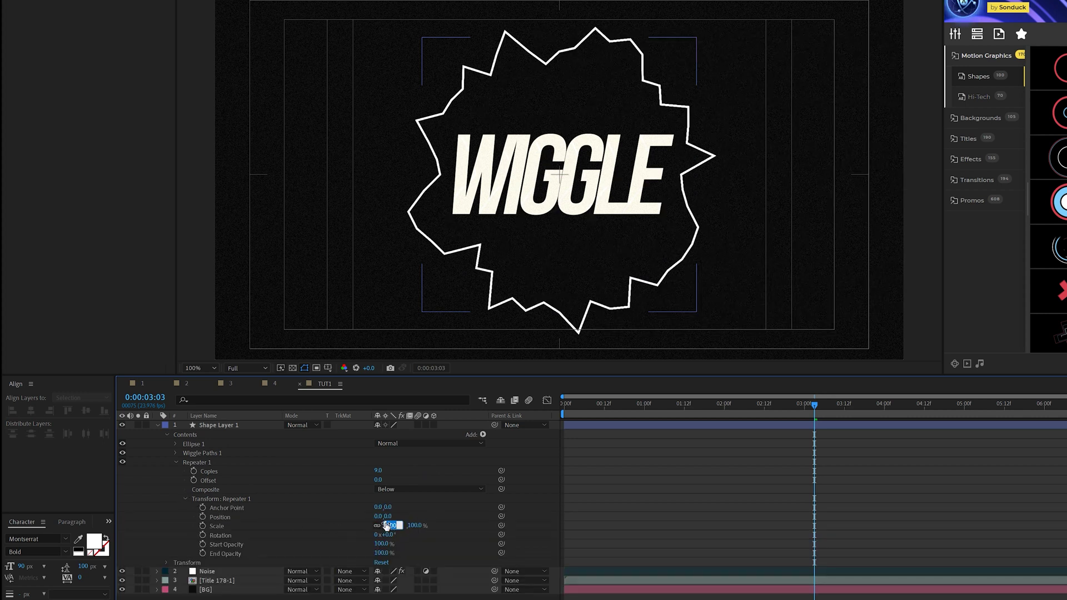
key("Return")
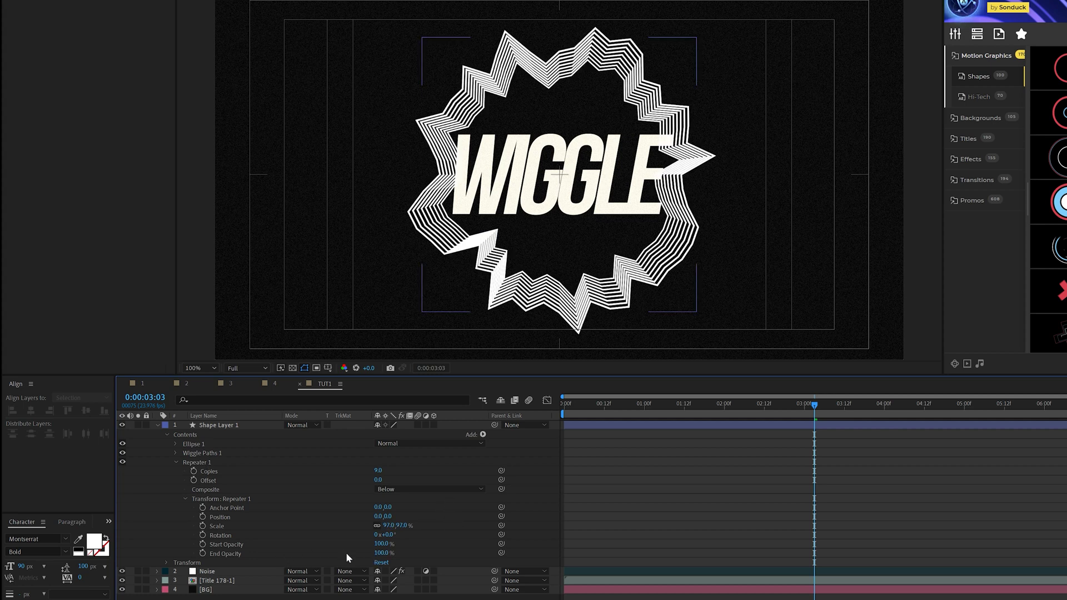
left_click_drag(380, 553, 346, 553)
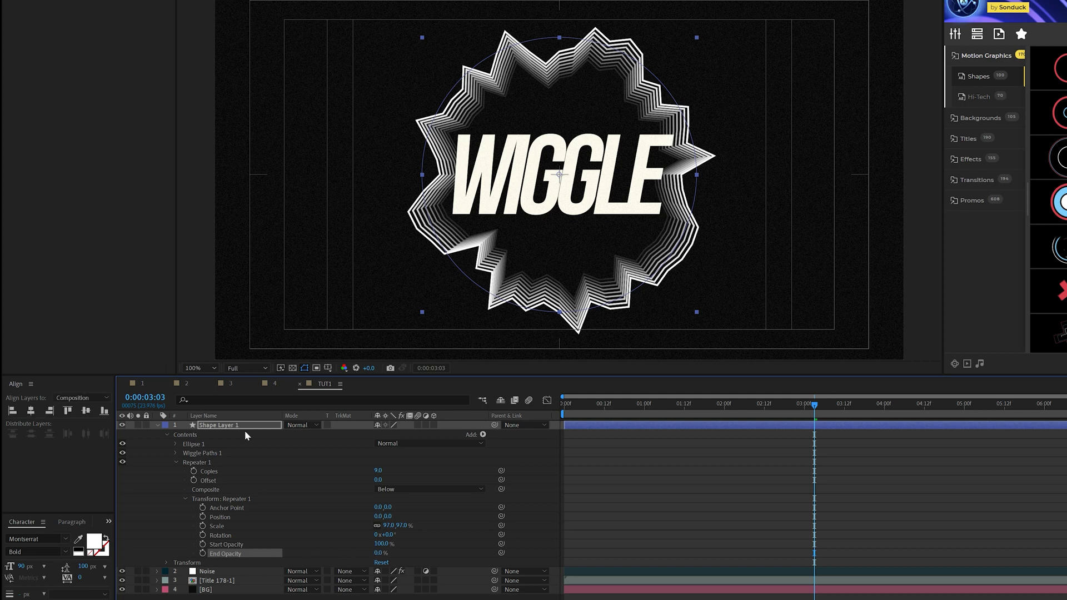
Scale the whole shape layer up to about 128%
key("s")
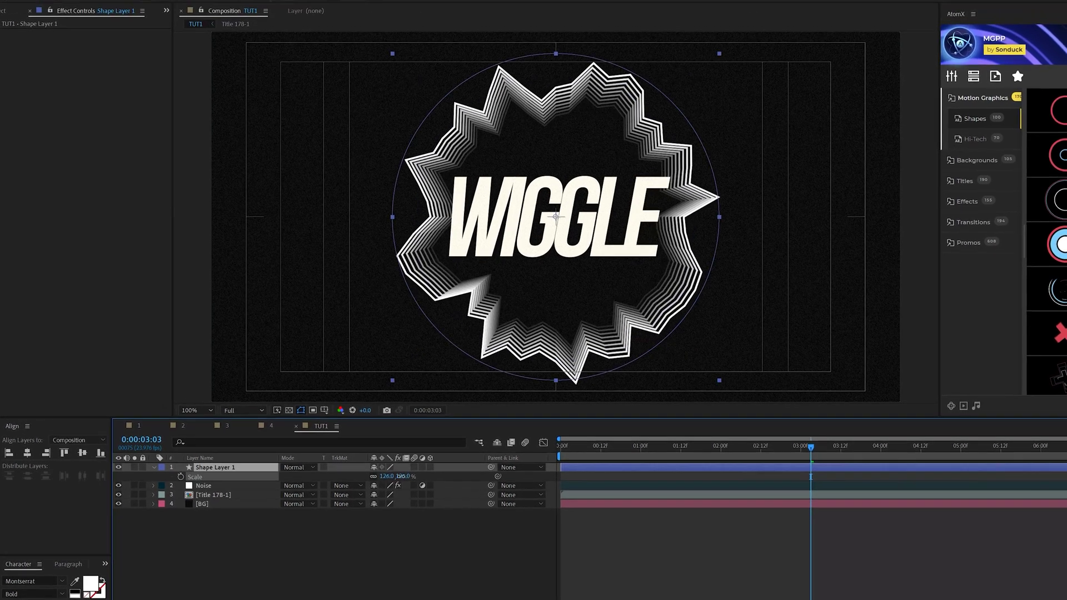
left_click_drag(390, 434, 403, 433)
left_click_drag(396, 500, 391, 503)
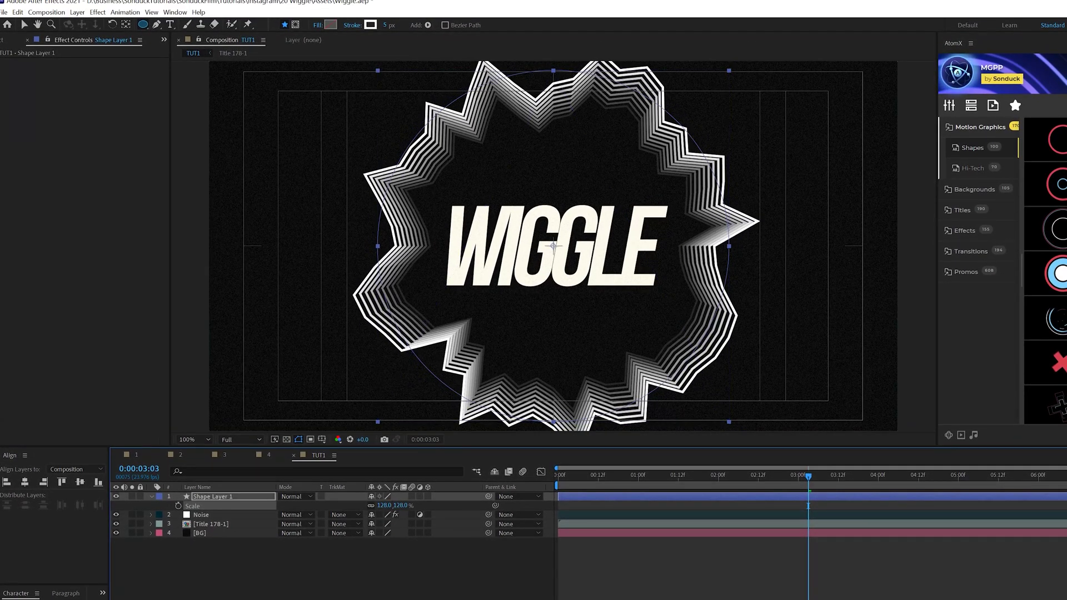
Apply Gradient Ramp to the shape layer, starting magenta at the top and ending dark red
left_click(97, 12)
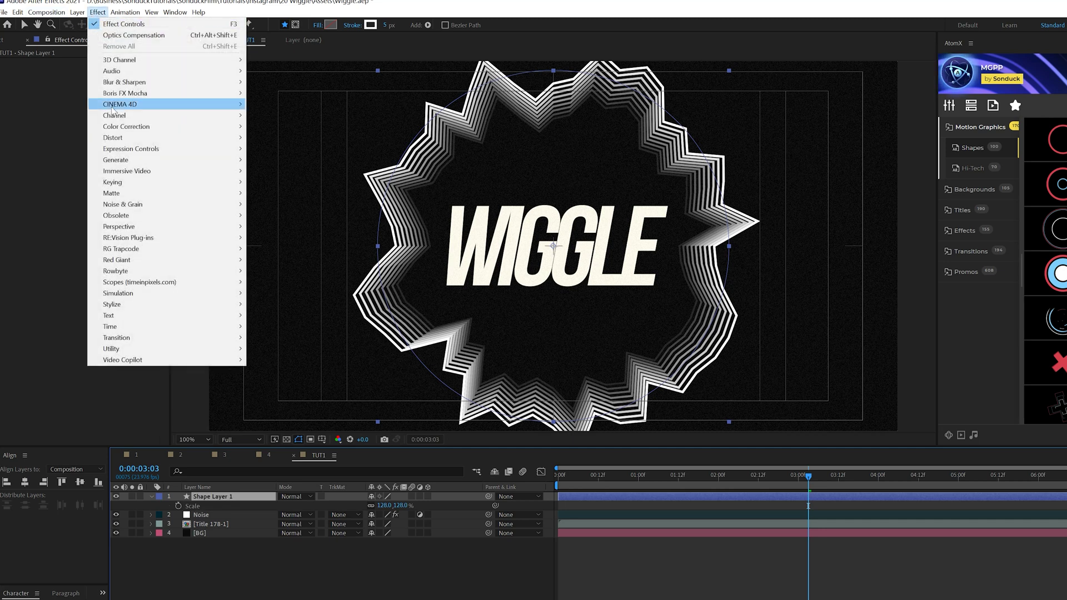
mouse_move(122, 161)
left_click(281, 349)
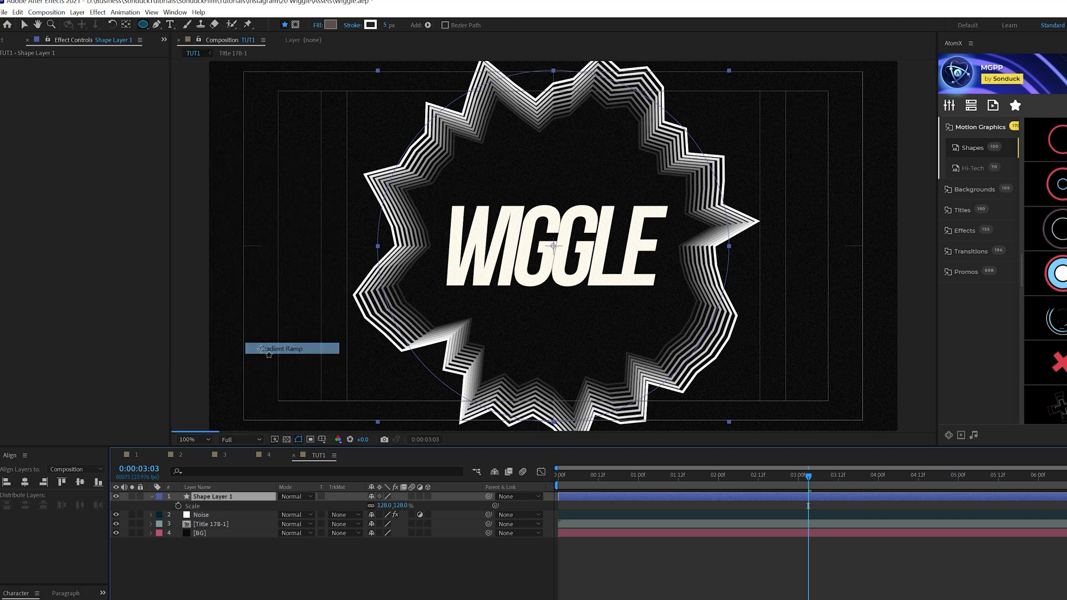
left_click(97, 81)
left_click(220, 350)
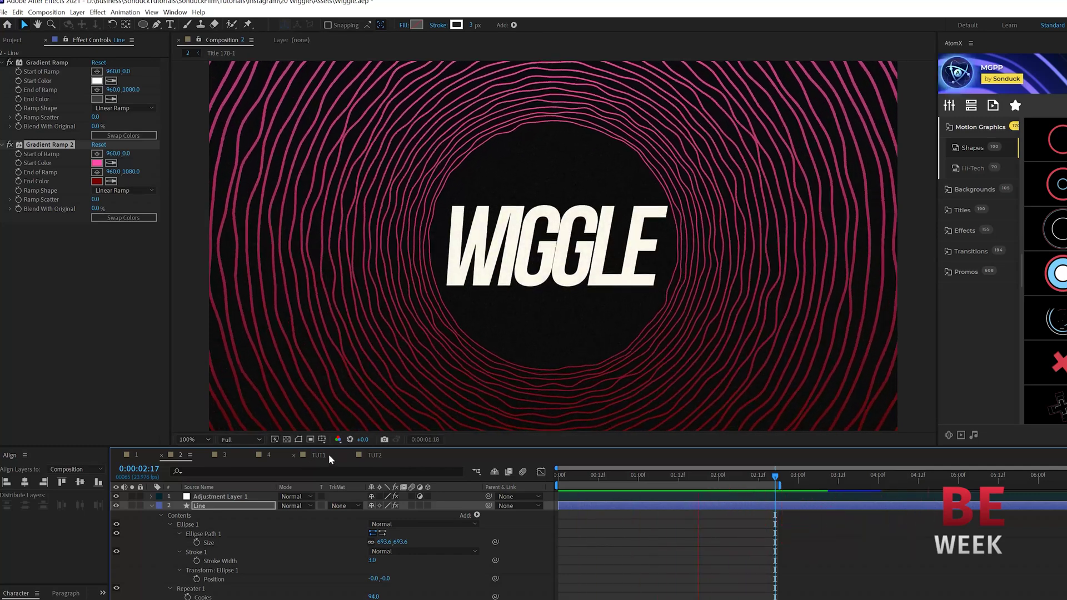
In TUT2, add a Repeater to Shape Layer 1's circle
left_click(378, 454)
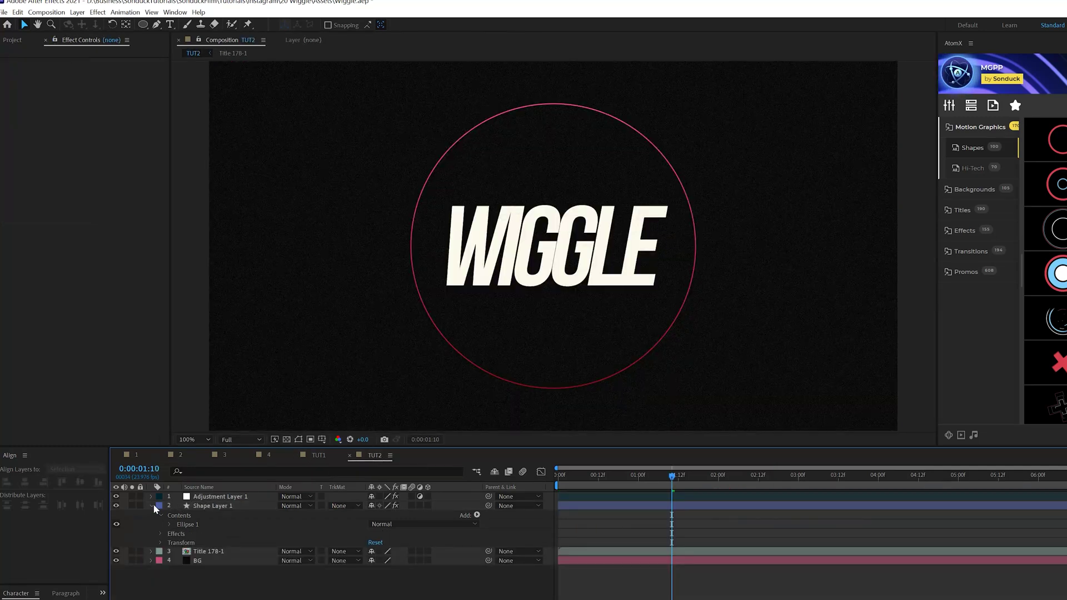
left_click(197, 507)
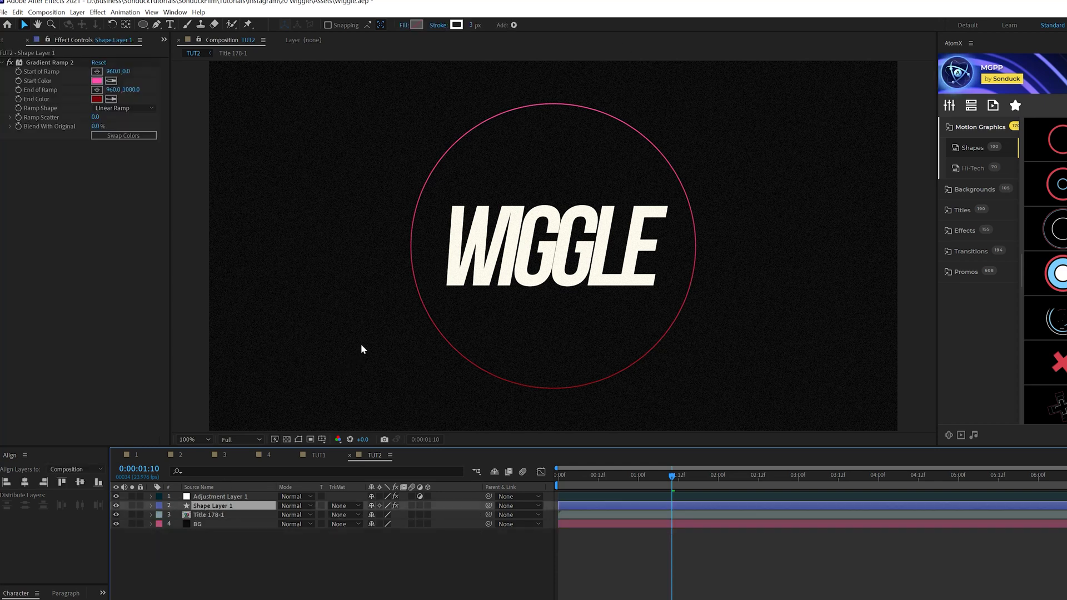
left_click(151, 505)
left_click(477, 515)
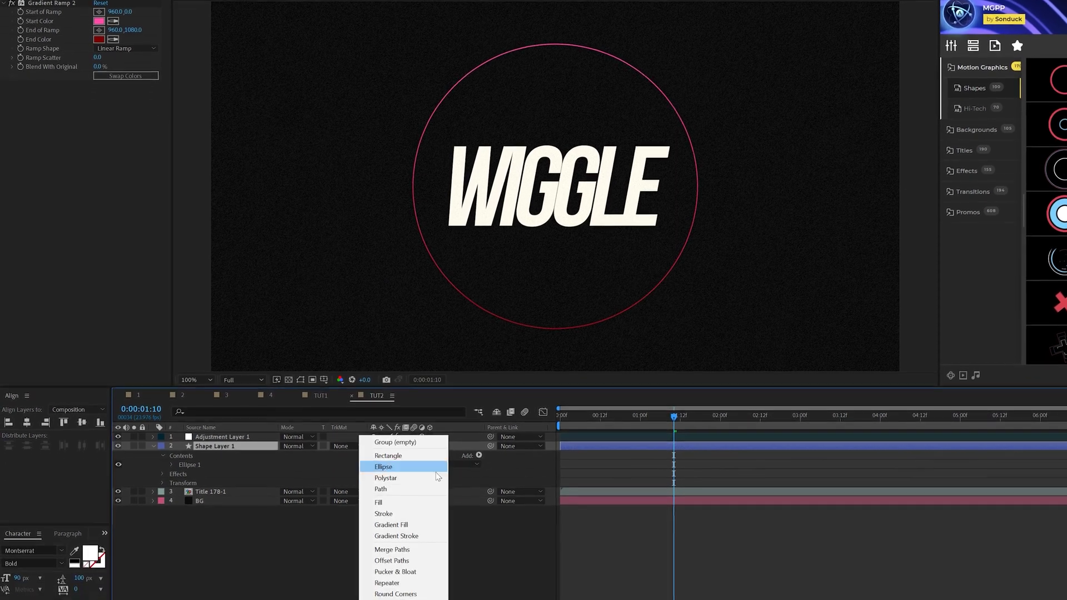
left_click(383, 523)
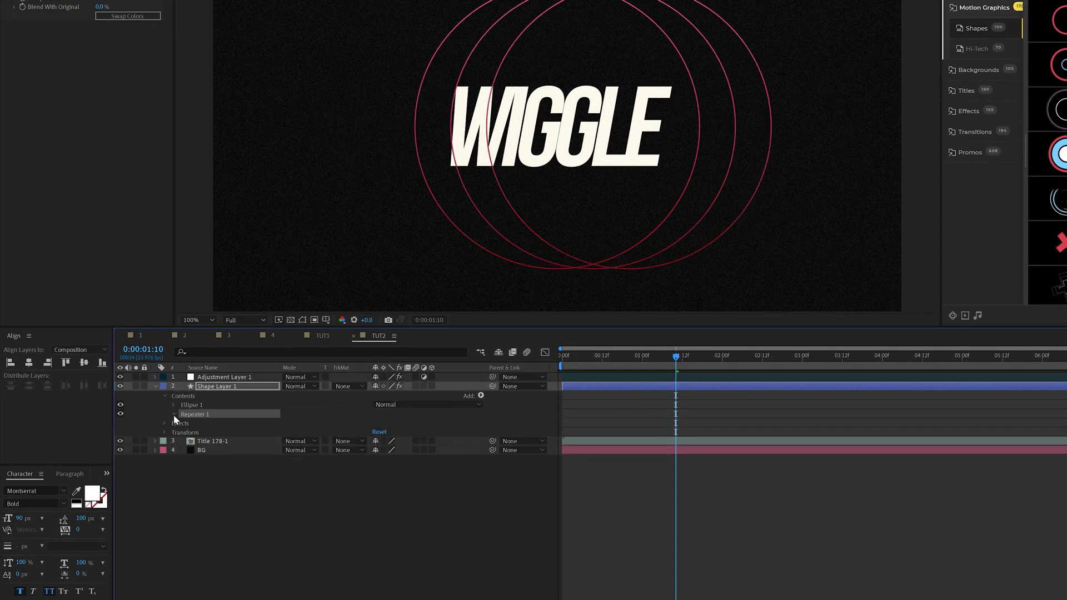
Set the Repeater to Position 0, Scale 105% and 51 copies
left_click(173, 415)
left_click(182, 451)
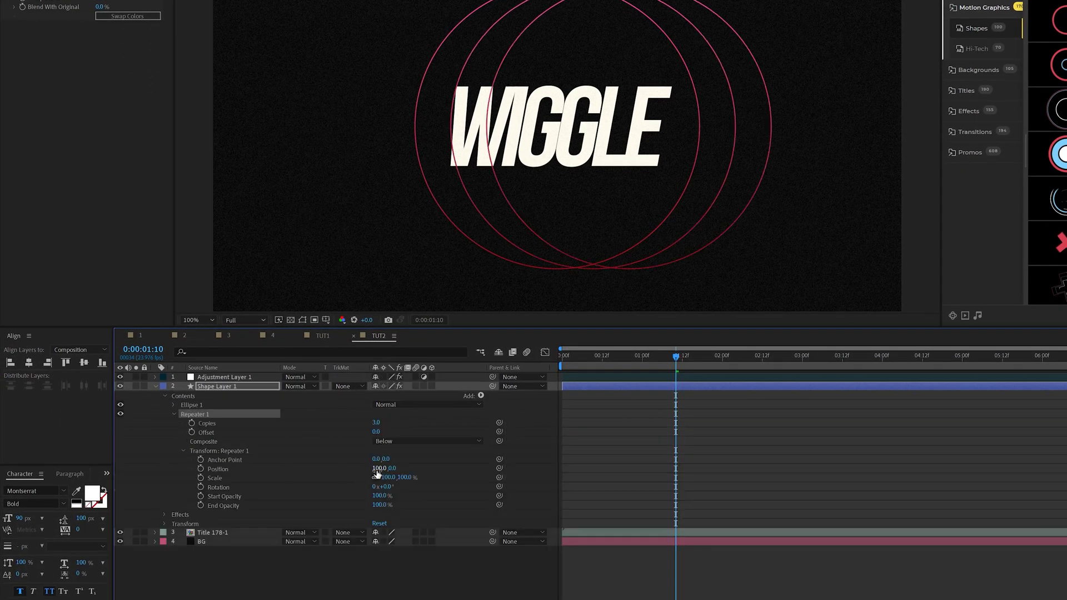
type("0")
left_click(424, 465)
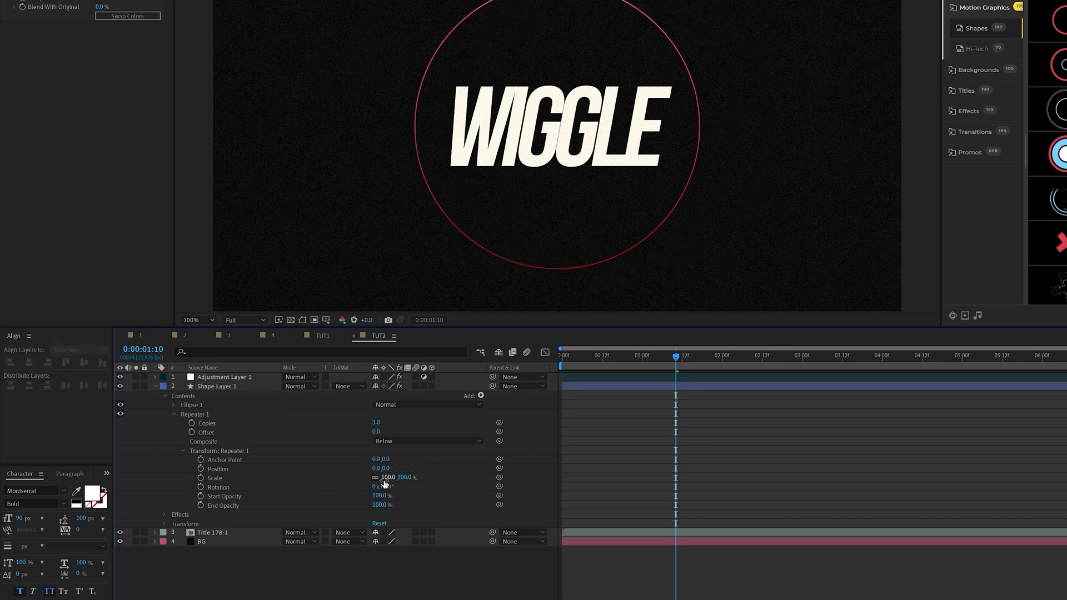
left_click_drag(400, 478, 393, 479)
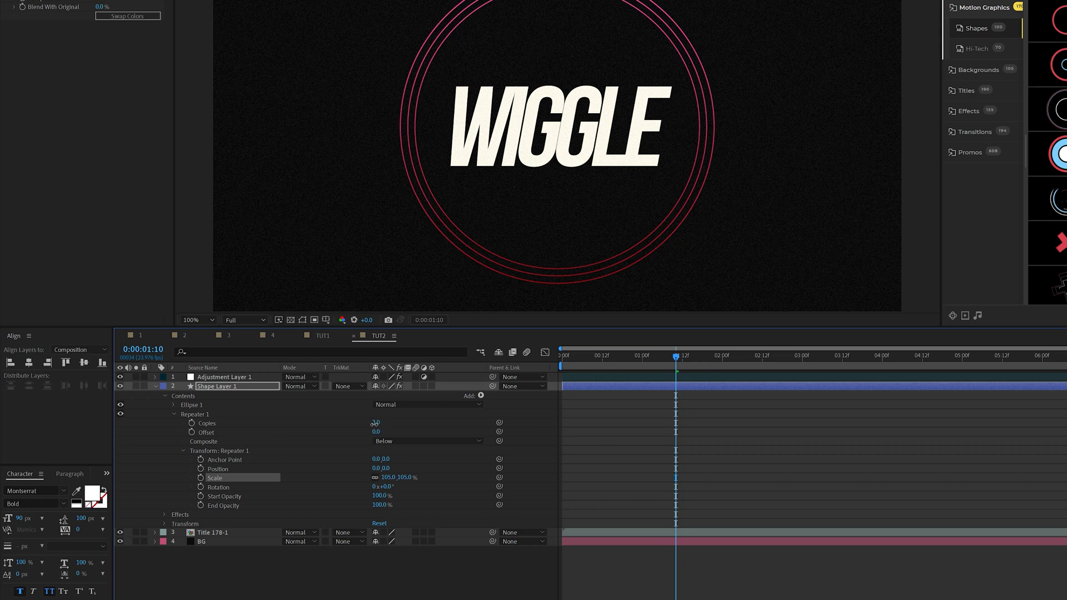
left_click_drag(375, 424, 405, 431)
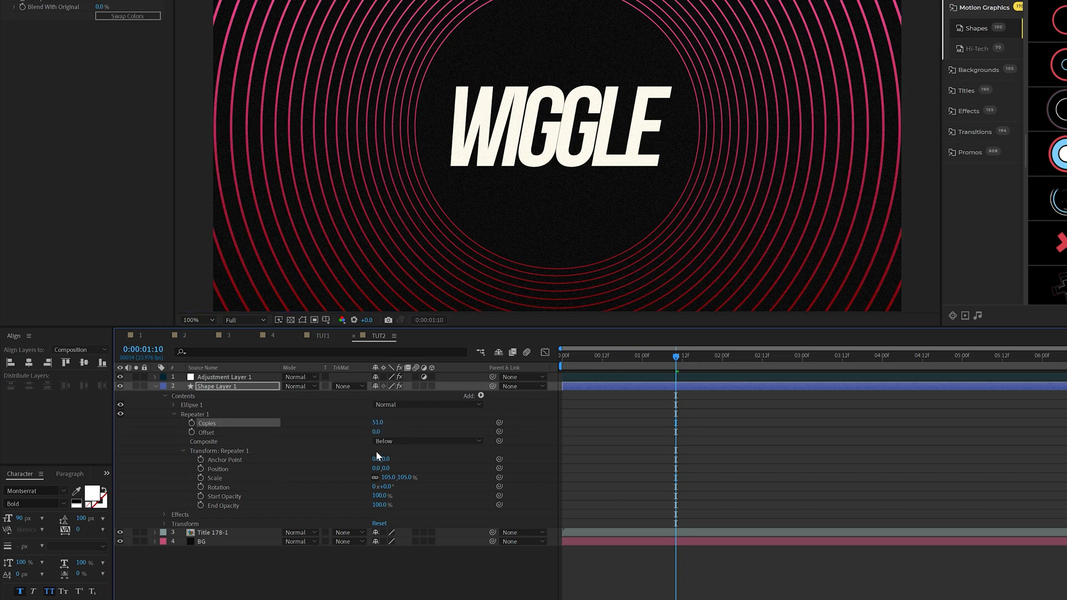
Add Wiggle Paths to the TUT2 rings and place it below Repeater 1
left_click(174, 415)
left_click(481, 396)
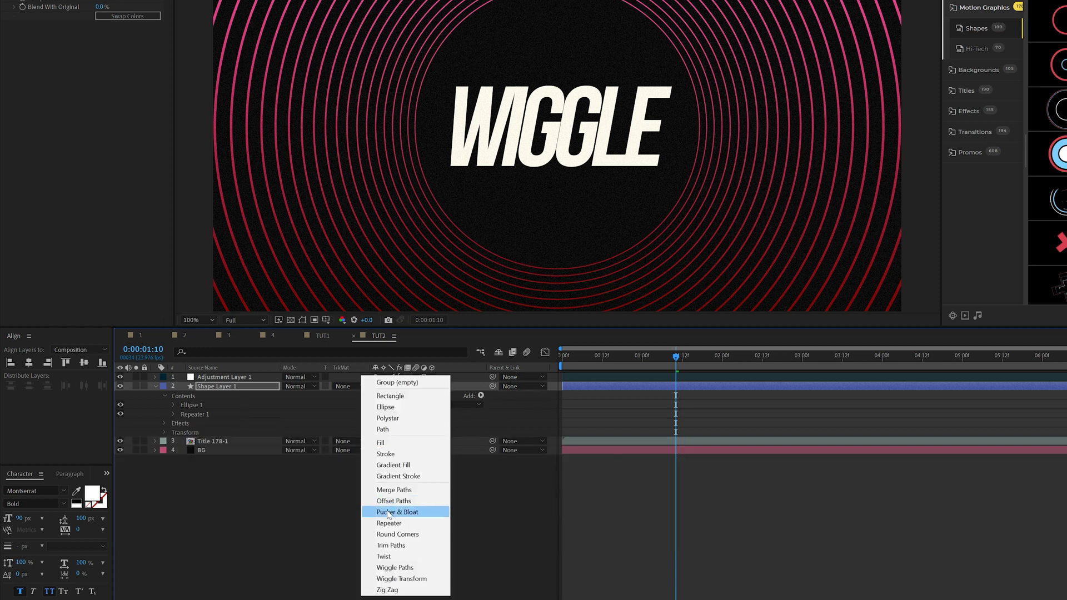
left_click(385, 568)
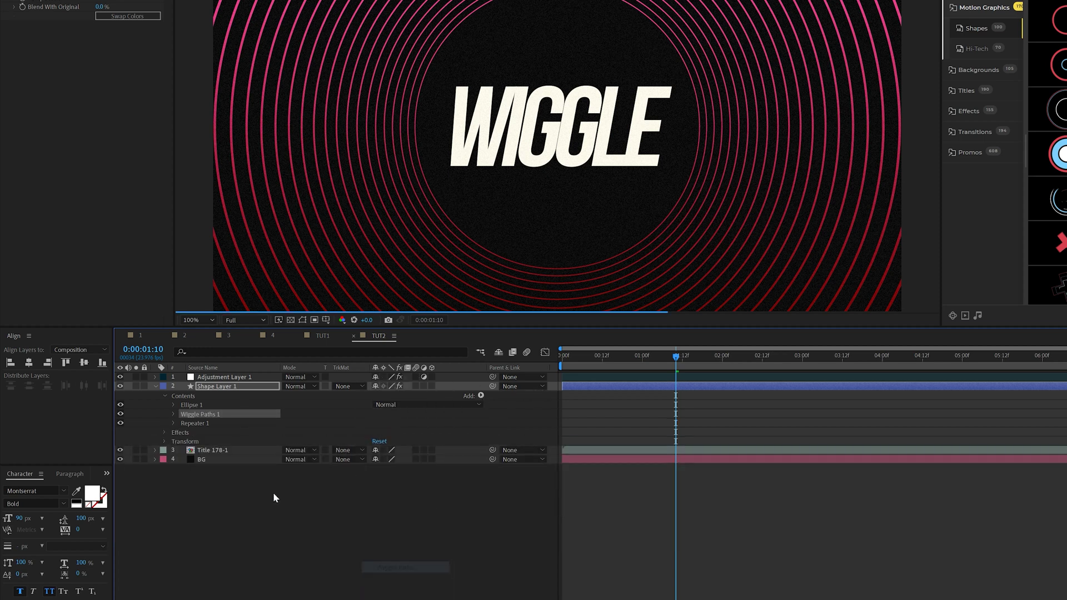
left_click_drag(195, 414, 198, 423)
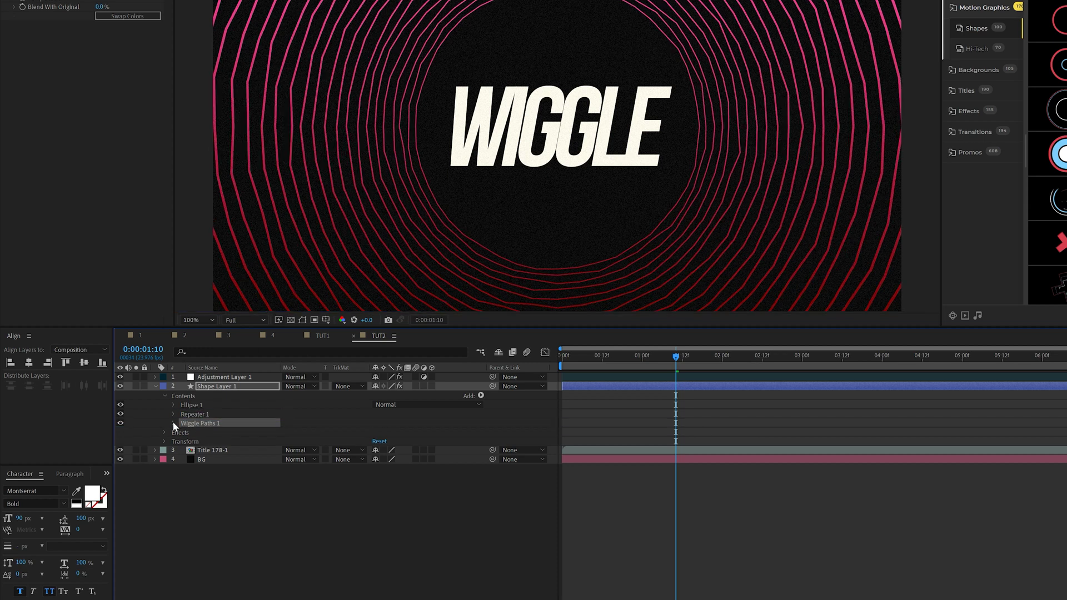
Set the wiggle points to Smooth and 1 wiggle per second, then preview
left_click(174, 423)
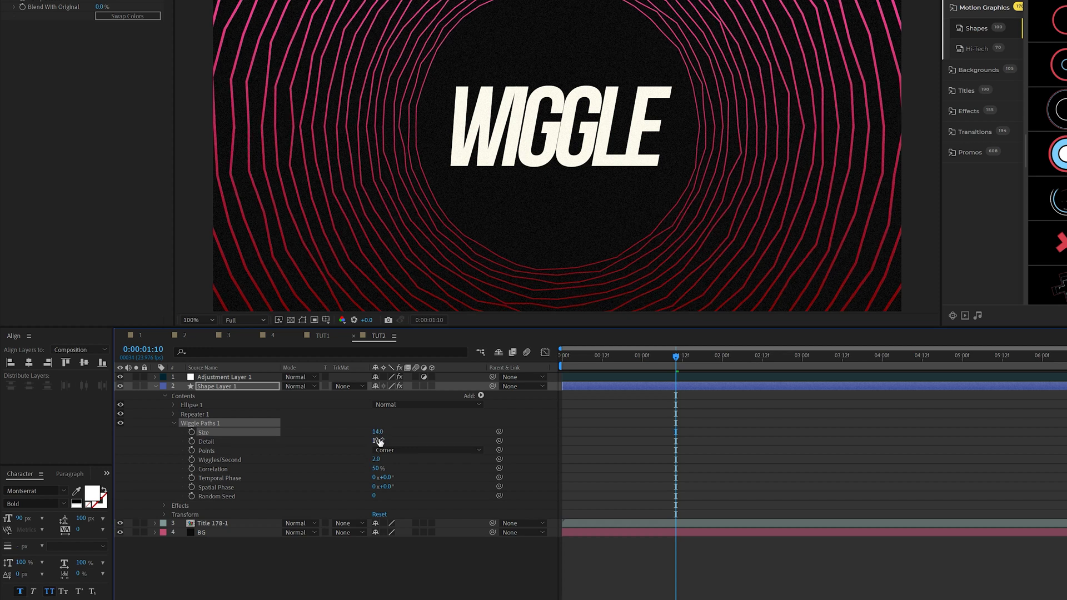
left_click(385, 451)
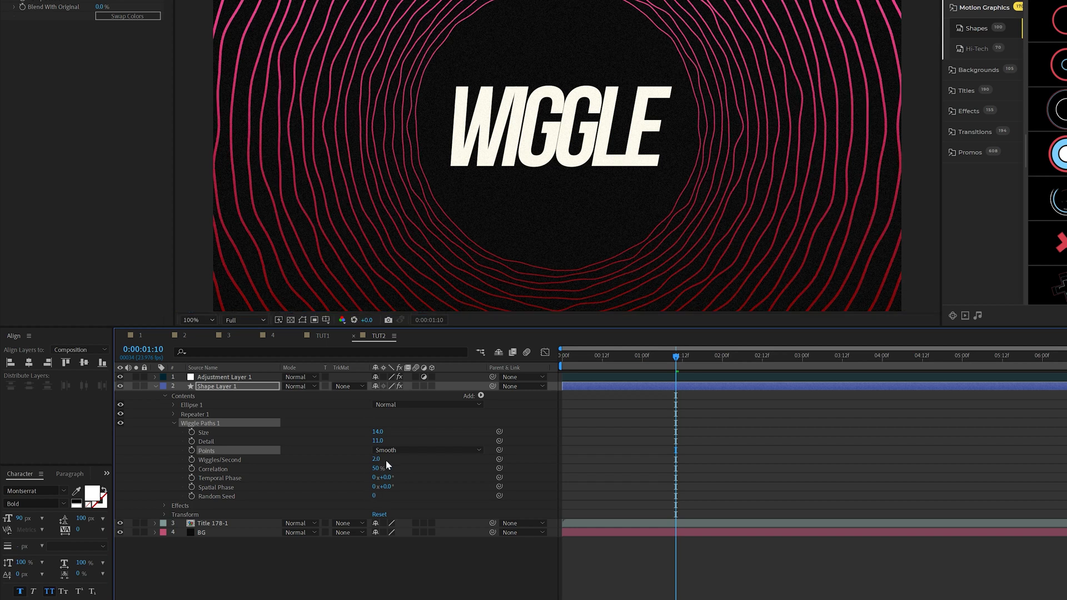
type("1")
key("Return")
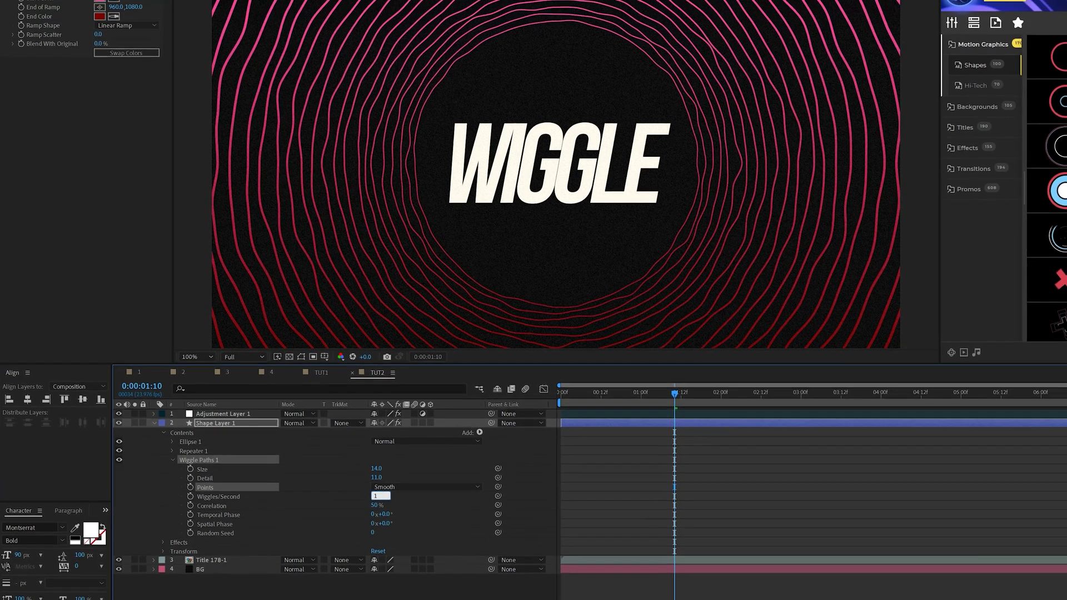
key("space")
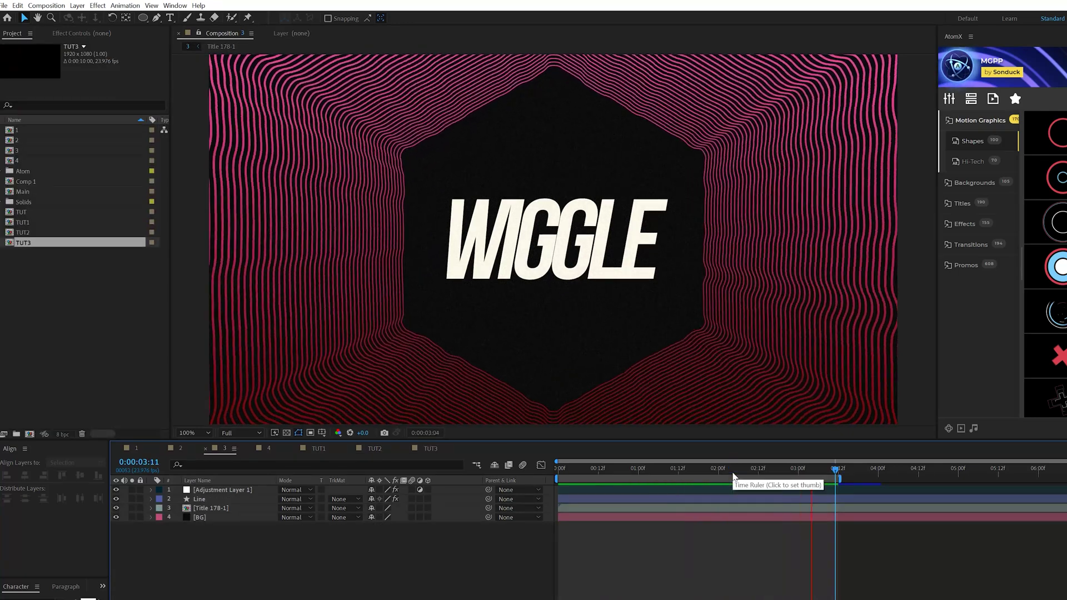
In TUT3, move Wiggle Paths 1 above Repeater 1
left_click(430, 448)
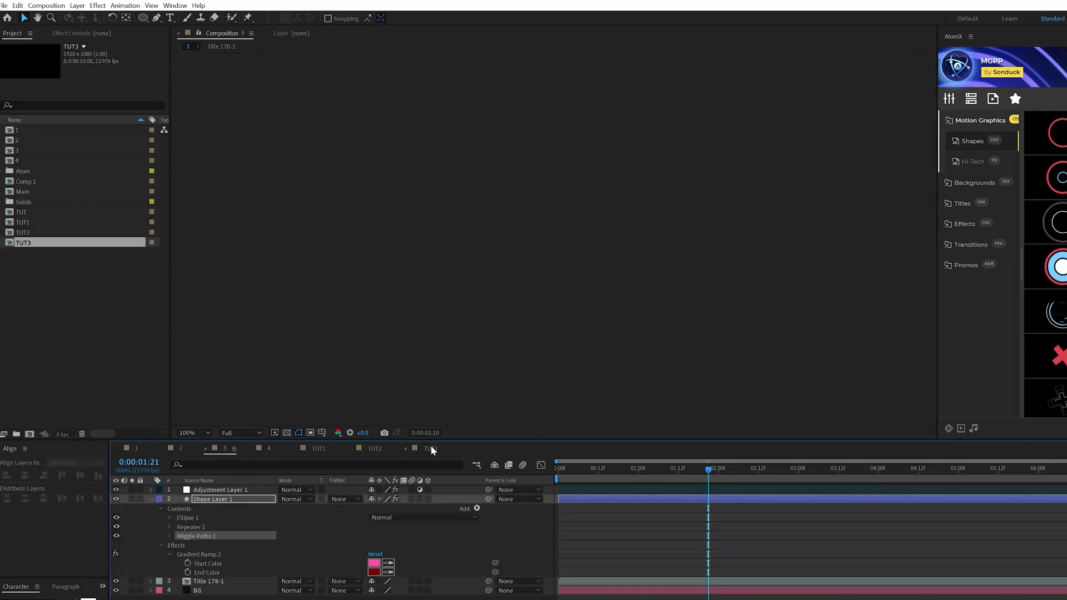
key("F2")
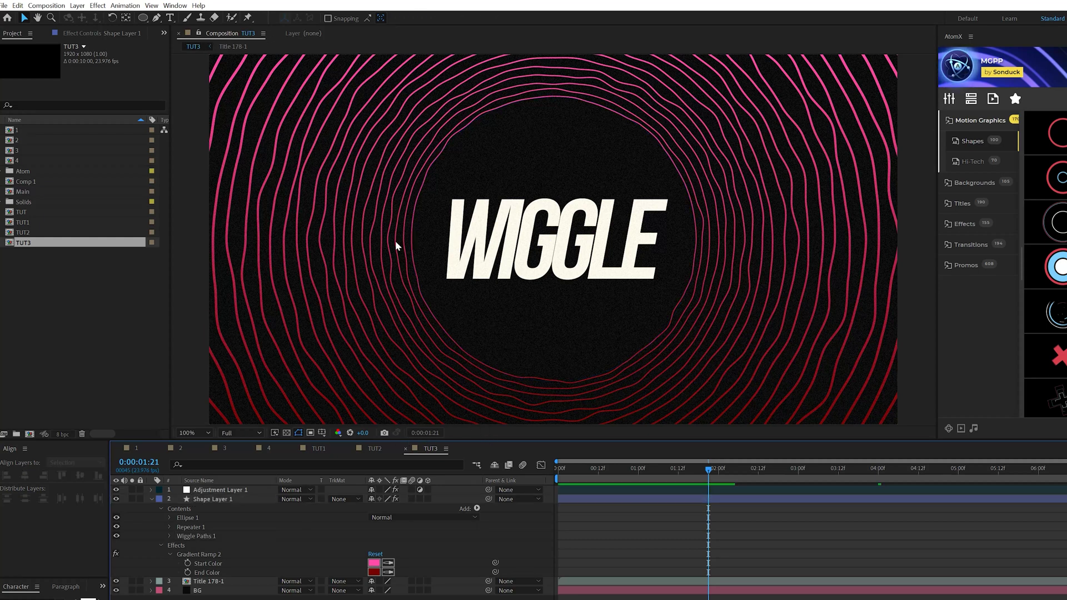
left_click(220, 527)
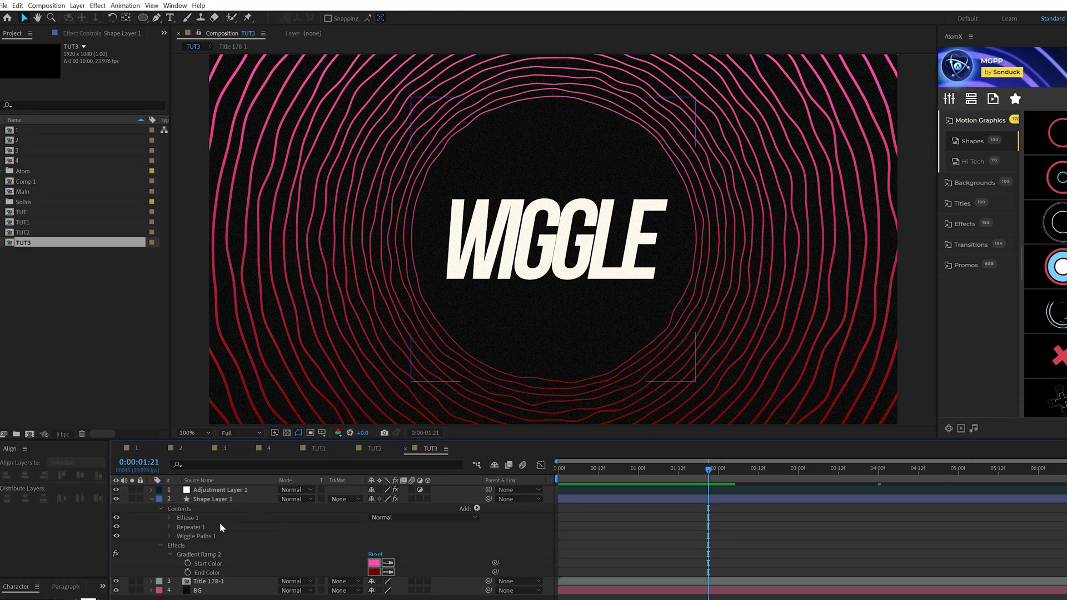
left_click_drag(190, 532, 190, 522)
key("F2")
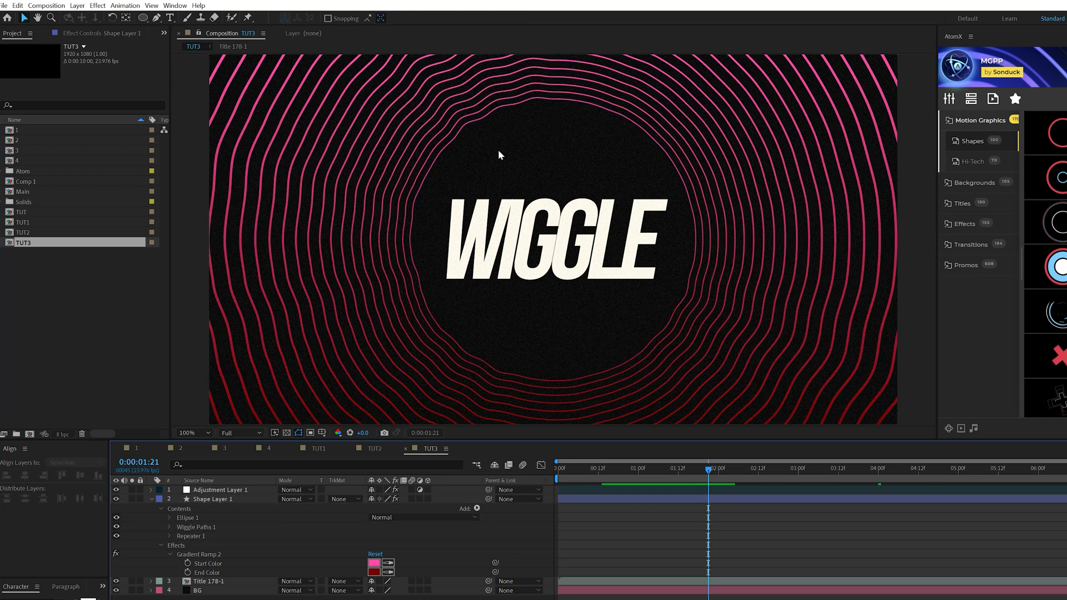
Lower the wiggle Detail to 3.0 and preview the broad wobble
left_click(170, 528)
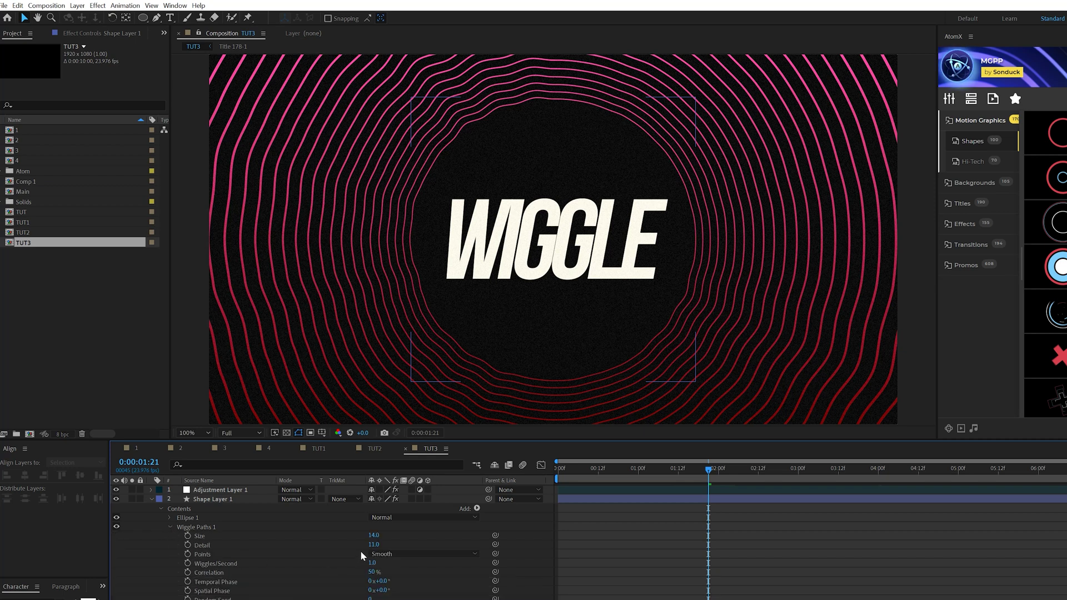
left_click_drag(369, 546, 453, 537)
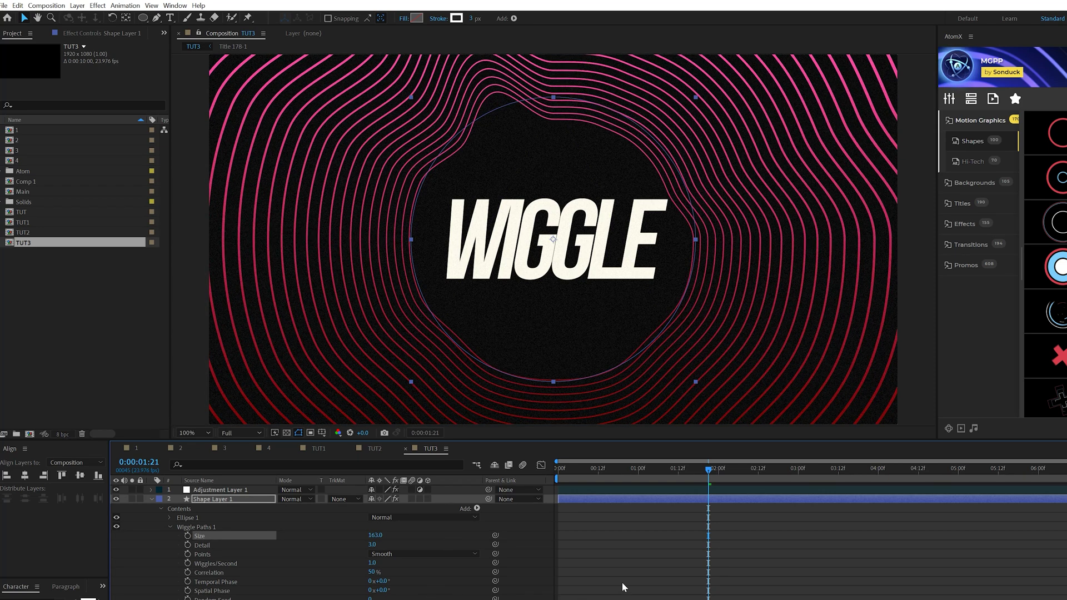
left_click(624, 587)
left_click_drag(377, 545, 359, 545)
key("space")
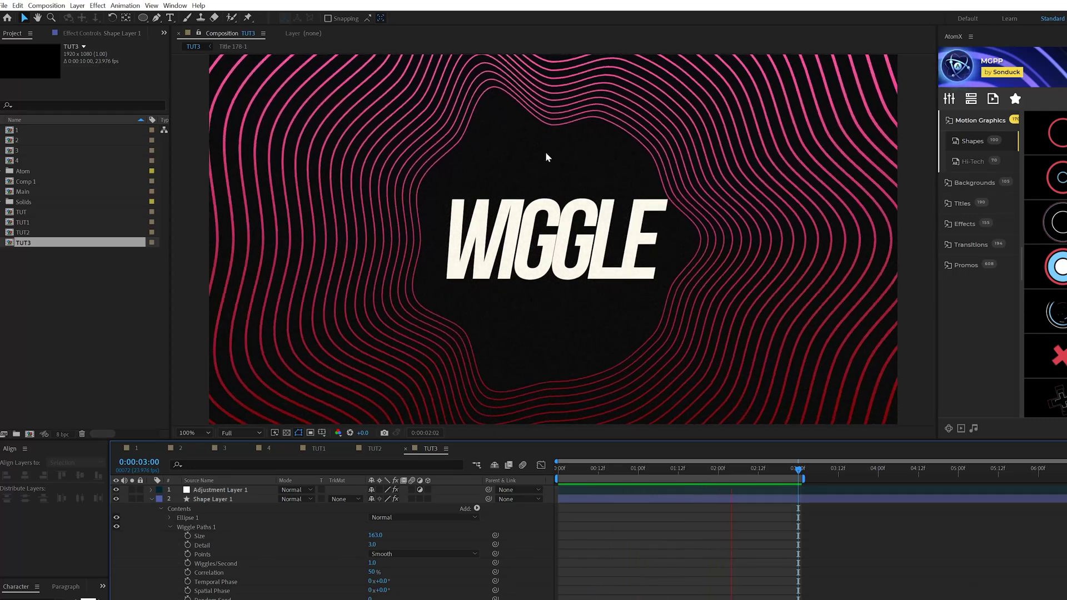
Replace Ellipse 1 with a polystar drawn around the comp centre
left_click(186, 518)
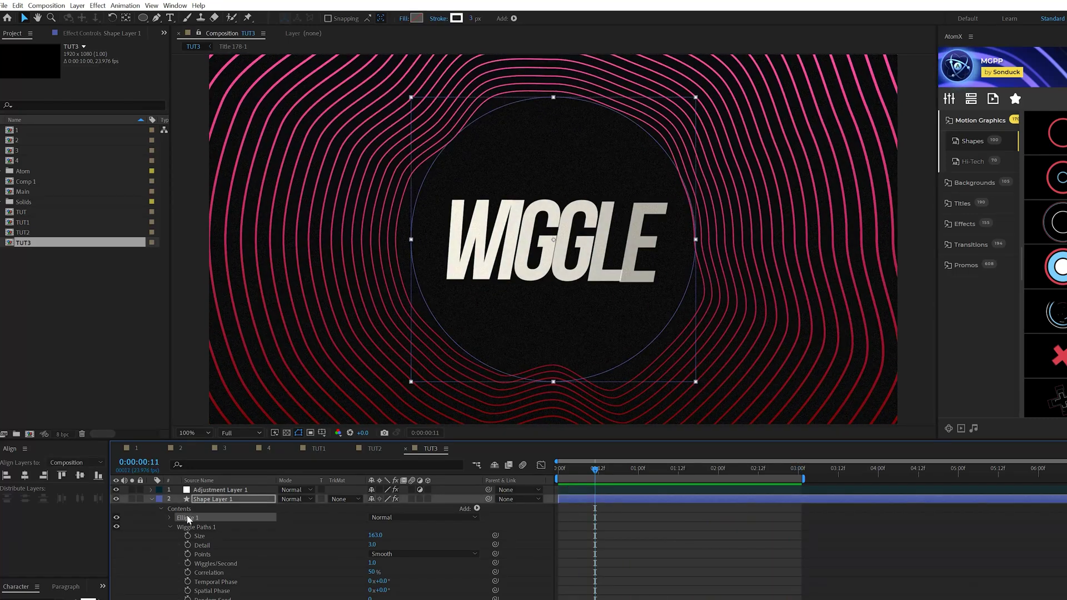
key("Delete")
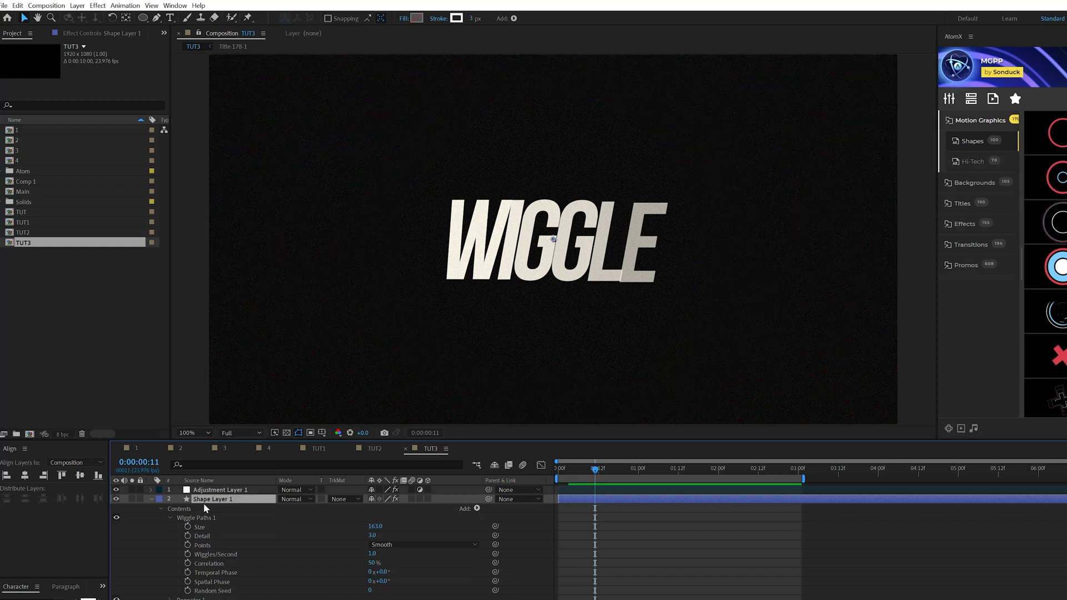
left_click_drag(138, 18, 172, 48)
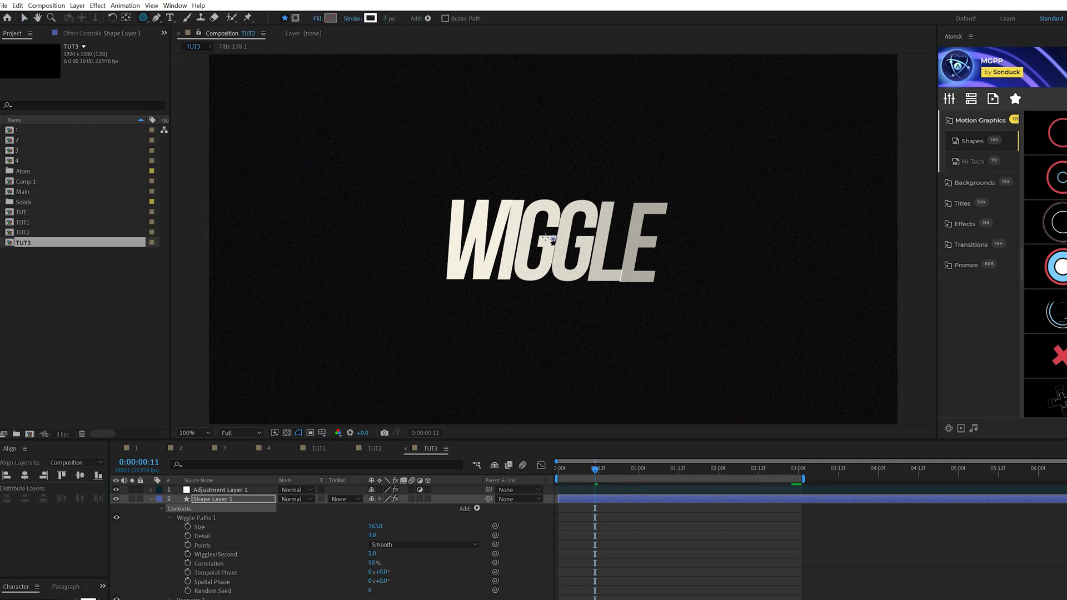
mouse_move(554, 239)
left_mouse_down()
mouse_move(622, 334)
mouse_move(665, 368)
left_mouse_up()
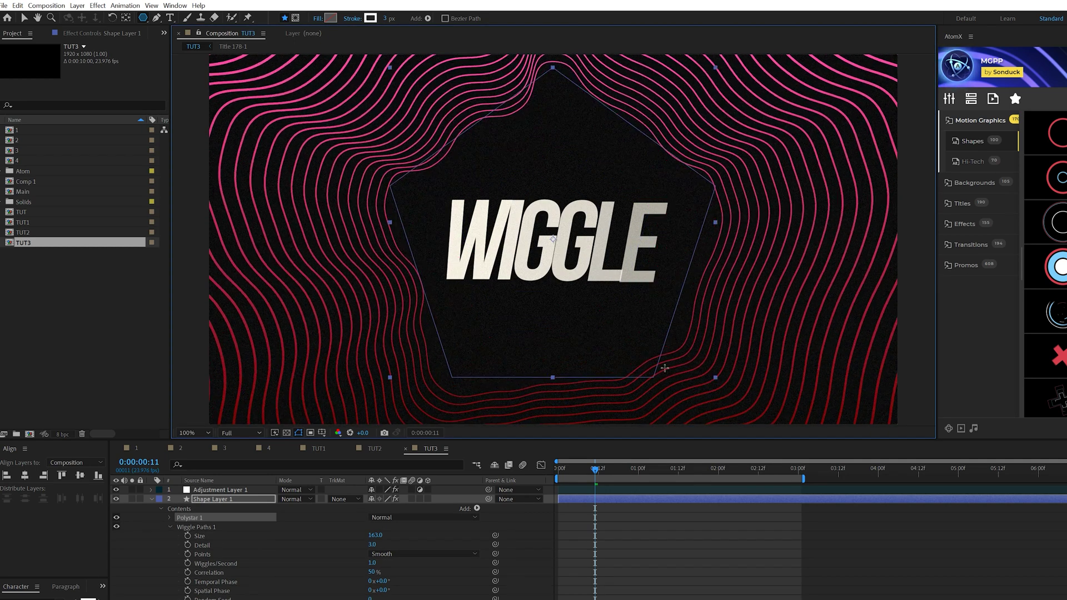
Set the wiggle Size to 10 and the polygon to 6 points, then preview from frame one
left_click(375, 536)
type("1")
type("0")
left_click(170, 518)
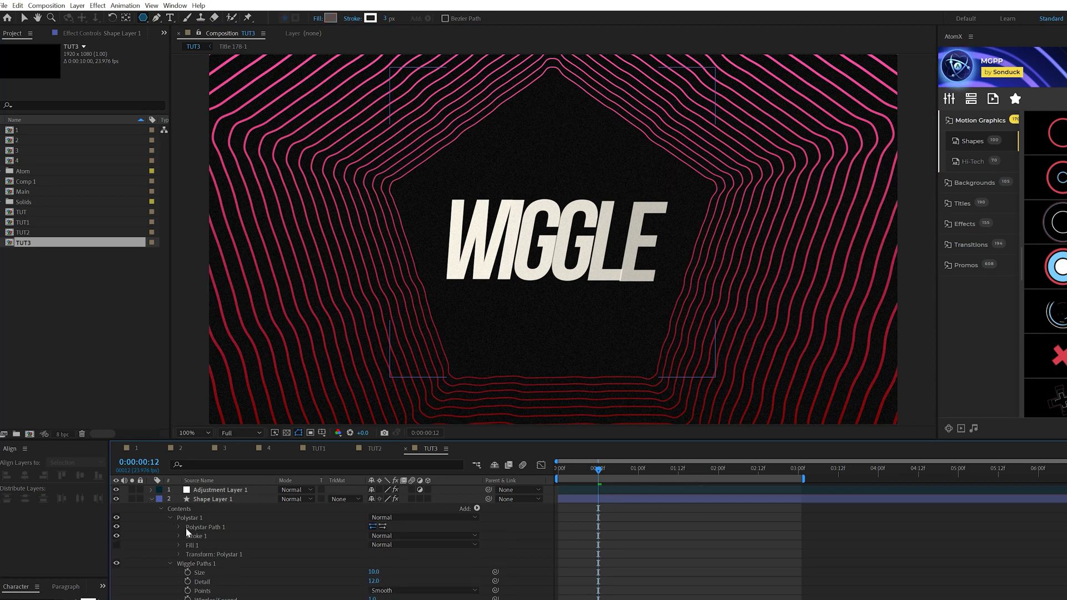
left_click(178, 527)
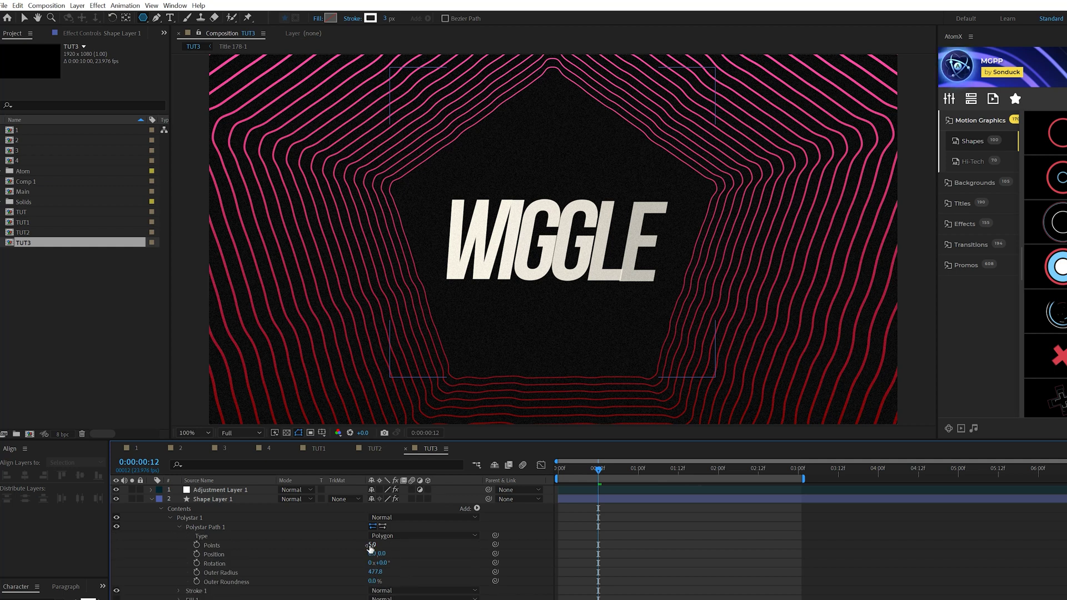
key("Return")
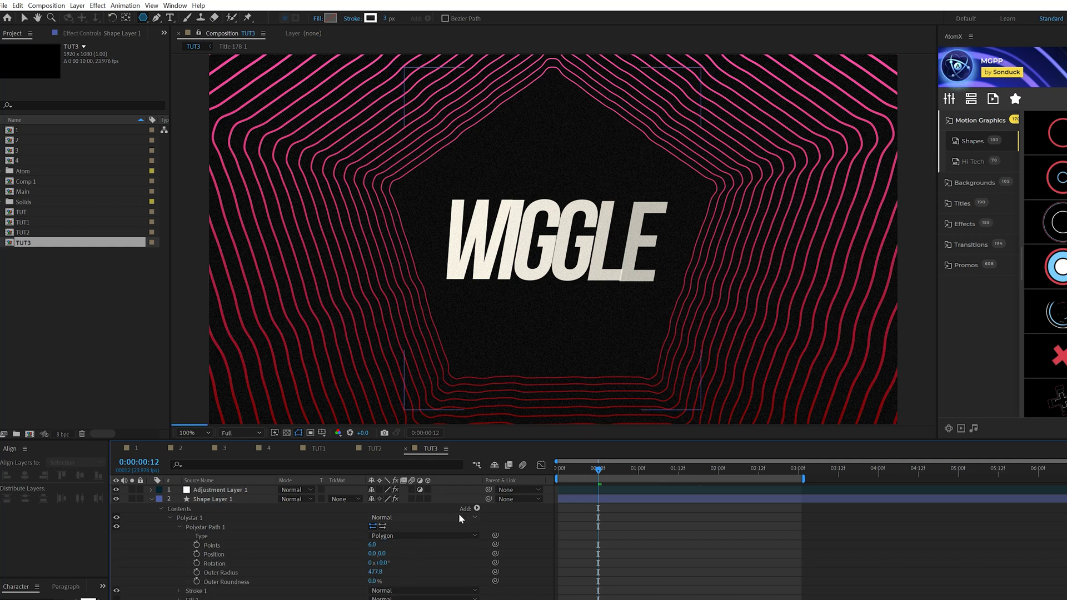
left_click(555, 471)
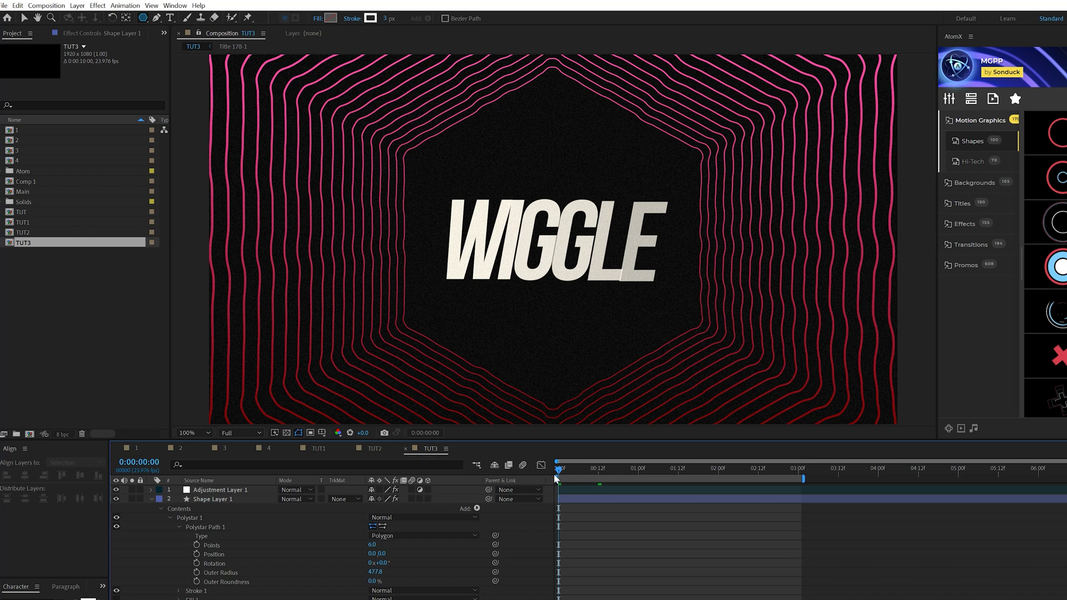
key("space")
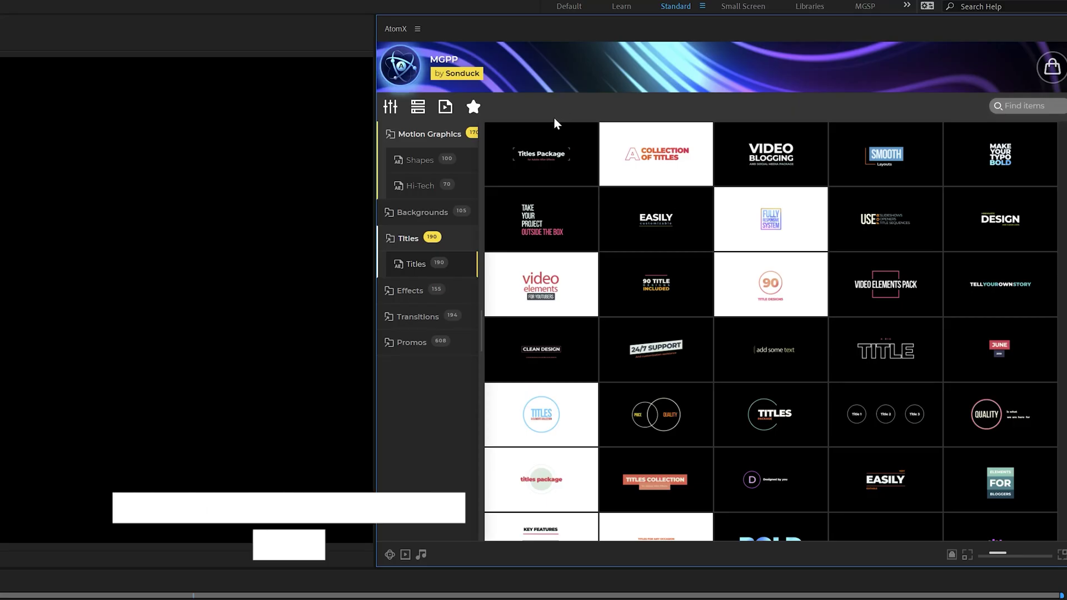
Preview AtomX title thumbnails and import the Titles Package template as layer Title 1-2
mouse_move(541, 172)
mouse_move(540, 225)
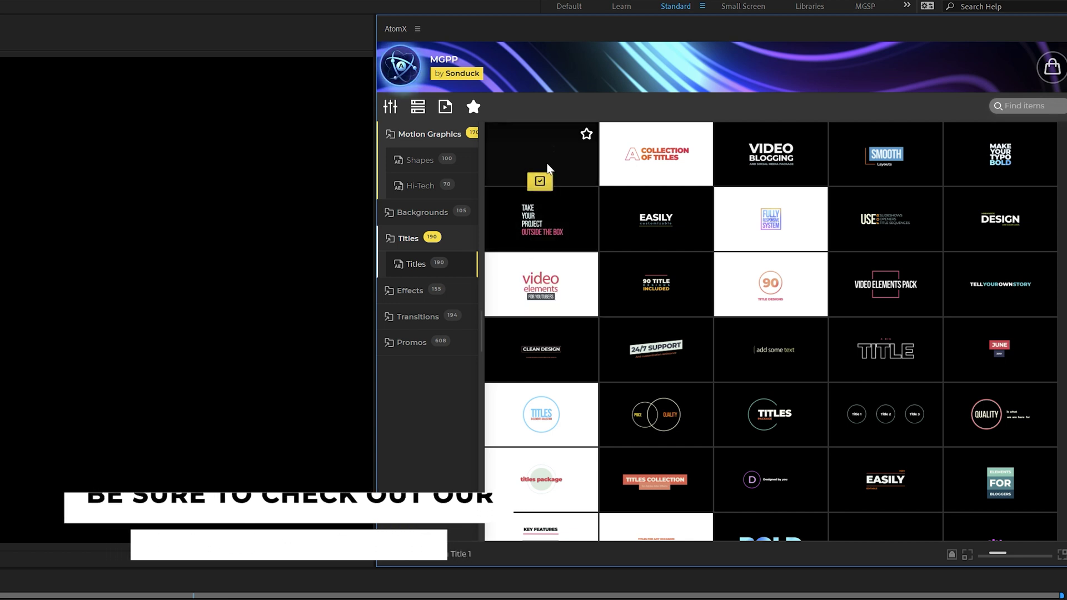
mouse_move(627, 161)
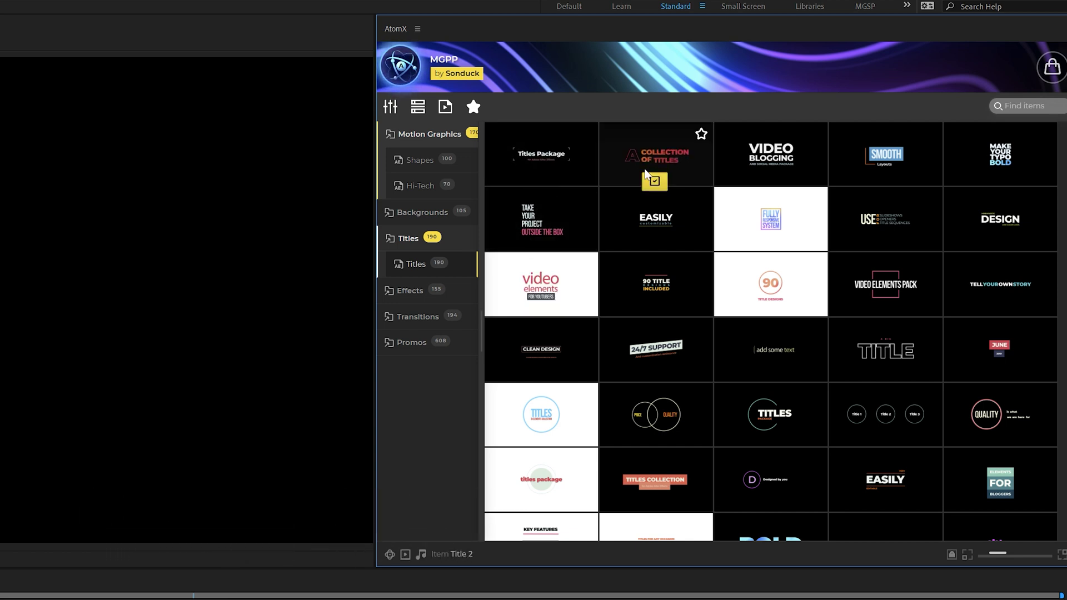
mouse_move(648, 280)
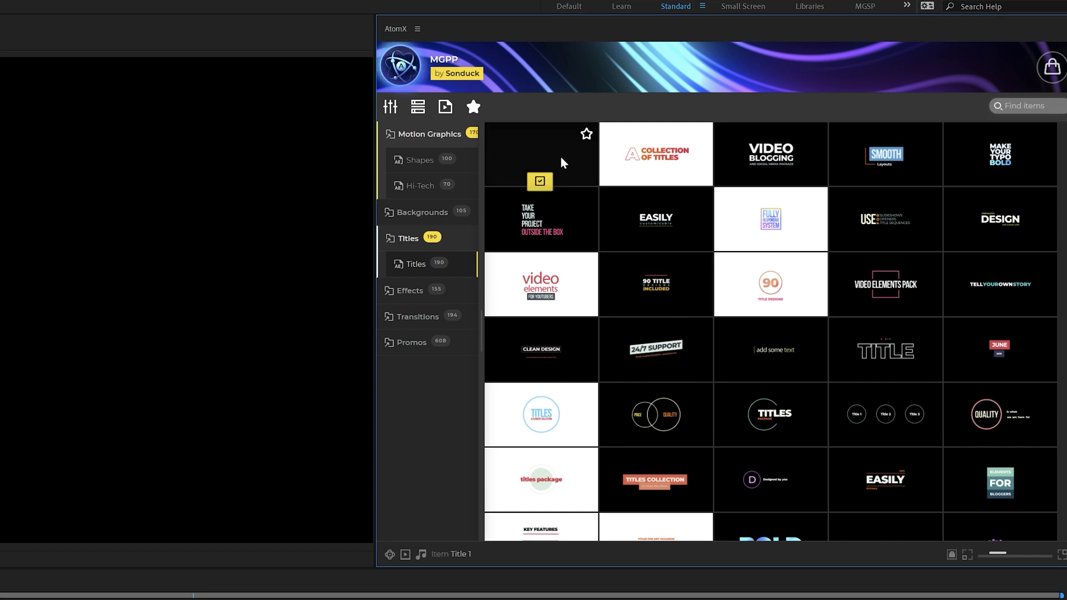
left_click(540, 181)
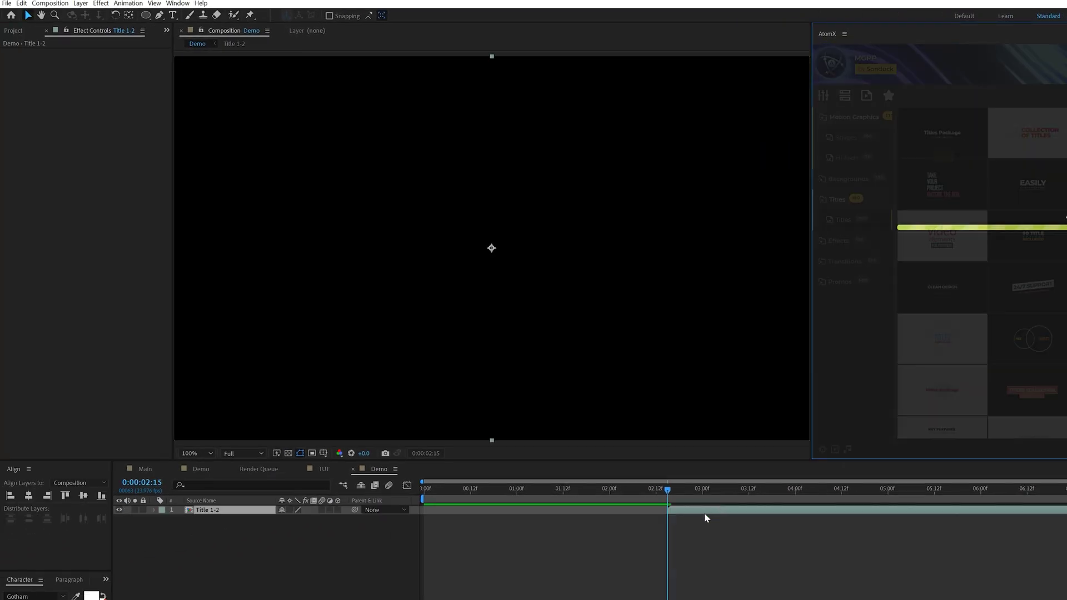
Preview the Isometric AE title animation in the Demo comp, then show AtomX's Hi-Tech backgrounds
left_click(243, 520)
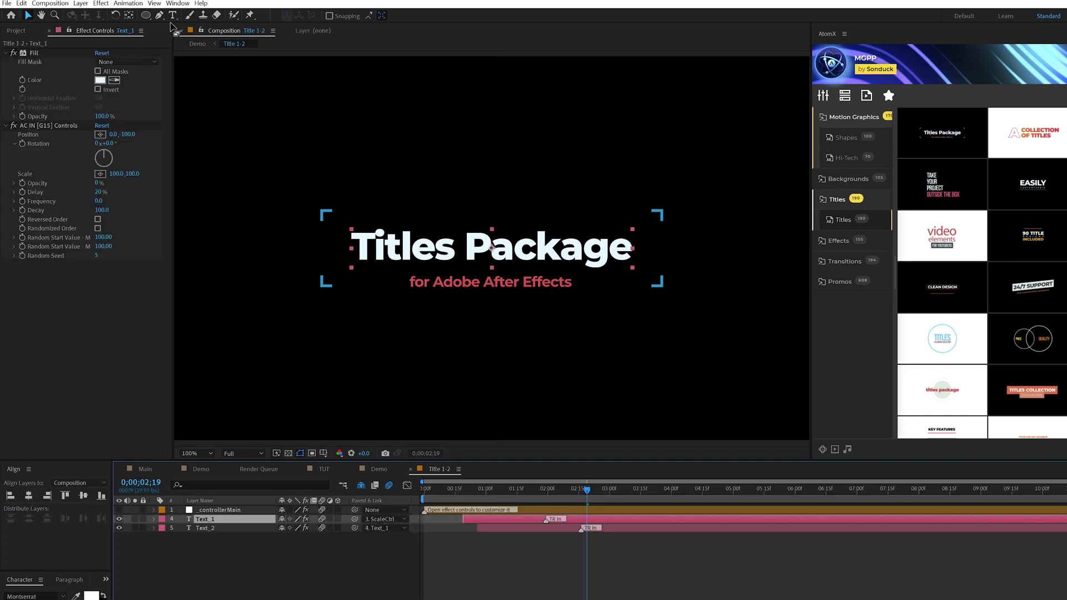
left_click(198, 44)
key("space")
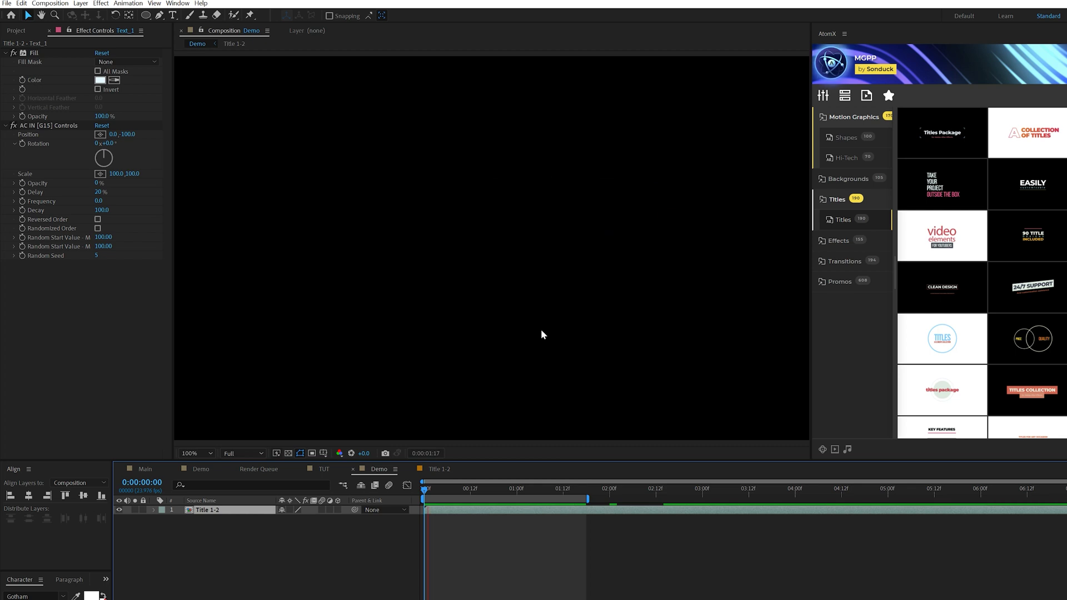
left_click(846, 158)
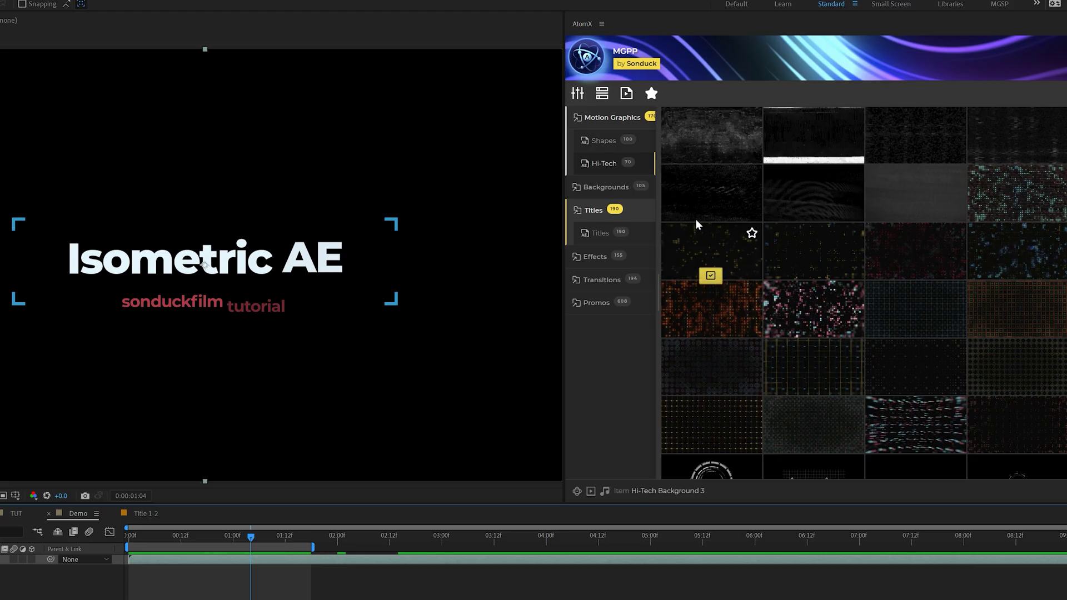
Browse AtomX's Shapes, Hi-Tech and Promos (Fashion, Minimal) categories
left_click(604, 142)
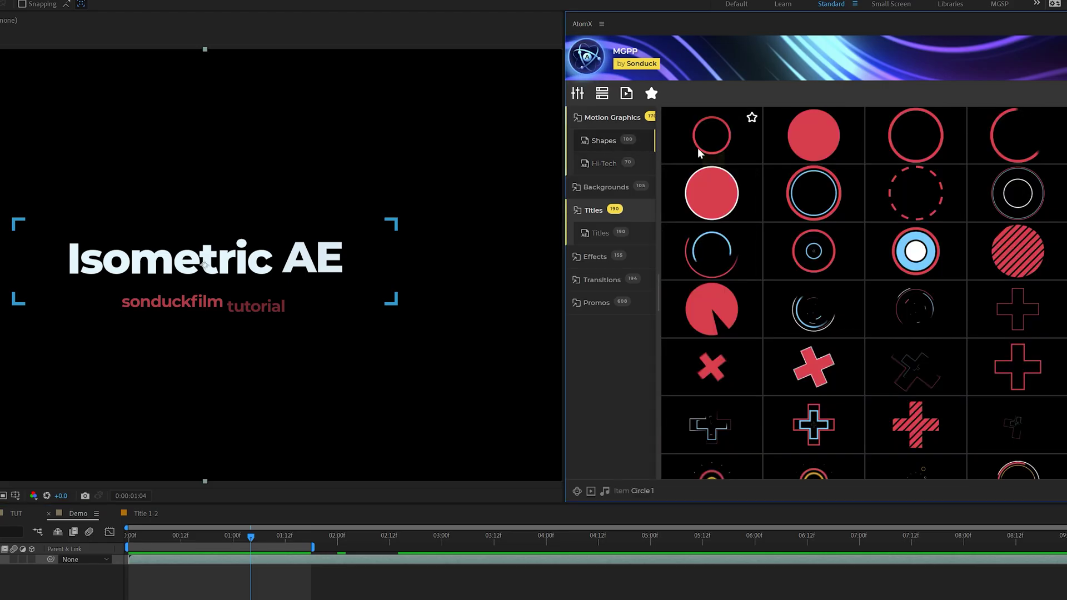
left_click(605, 164)
left_click(611, 303)
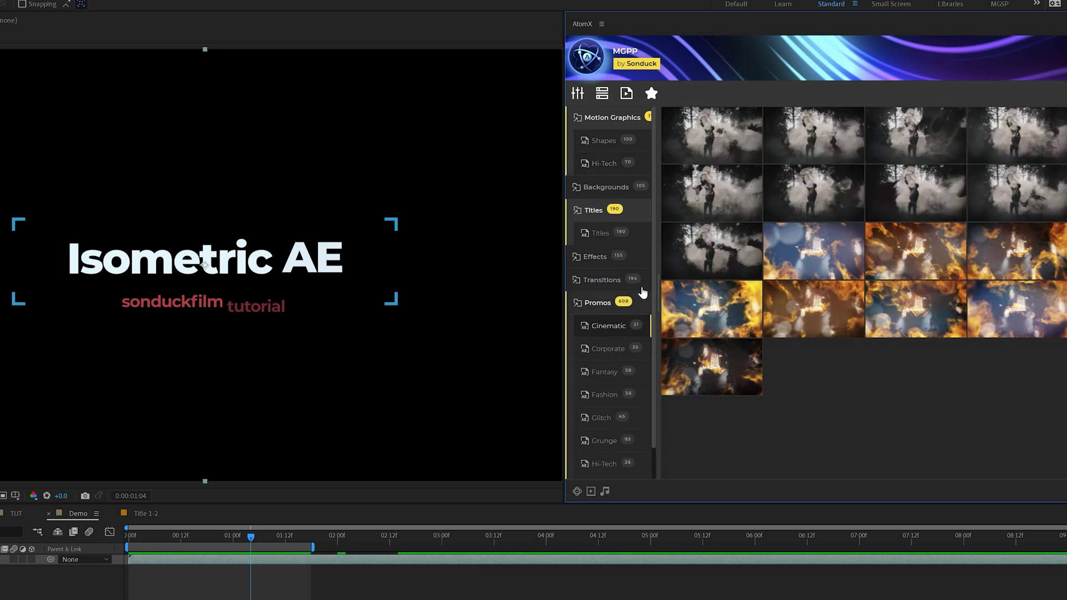
left_click(611, 398)
scroll(611, 398, "down", 2)
left_click(610, 399)
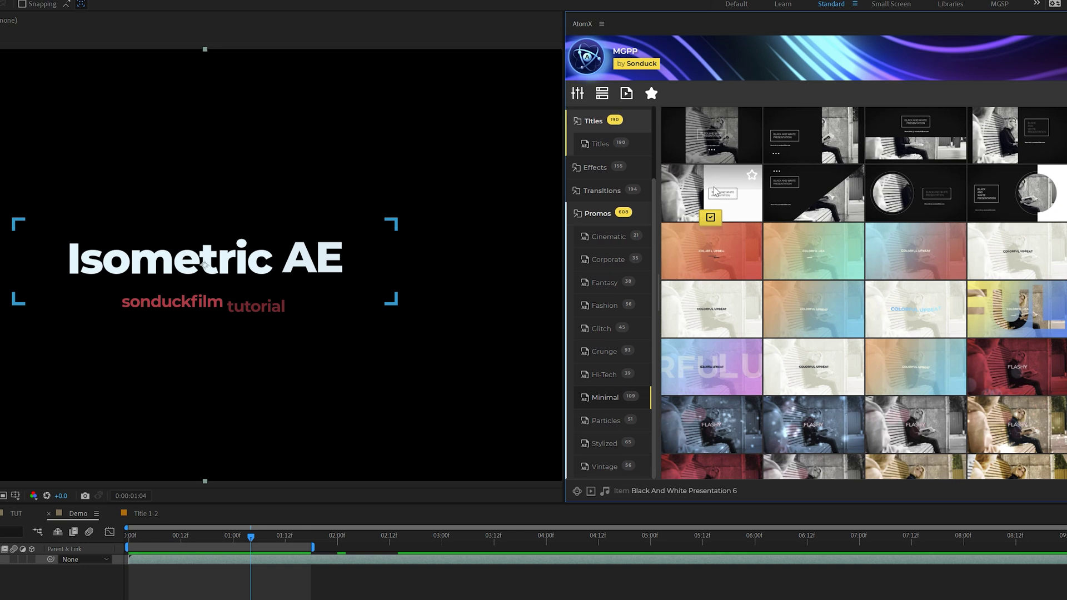
scroll(609, 226, "up", 2)
Import a Hi-Tech Background from AtomX beneath the title in the Demo comp
left_click(609, 163)
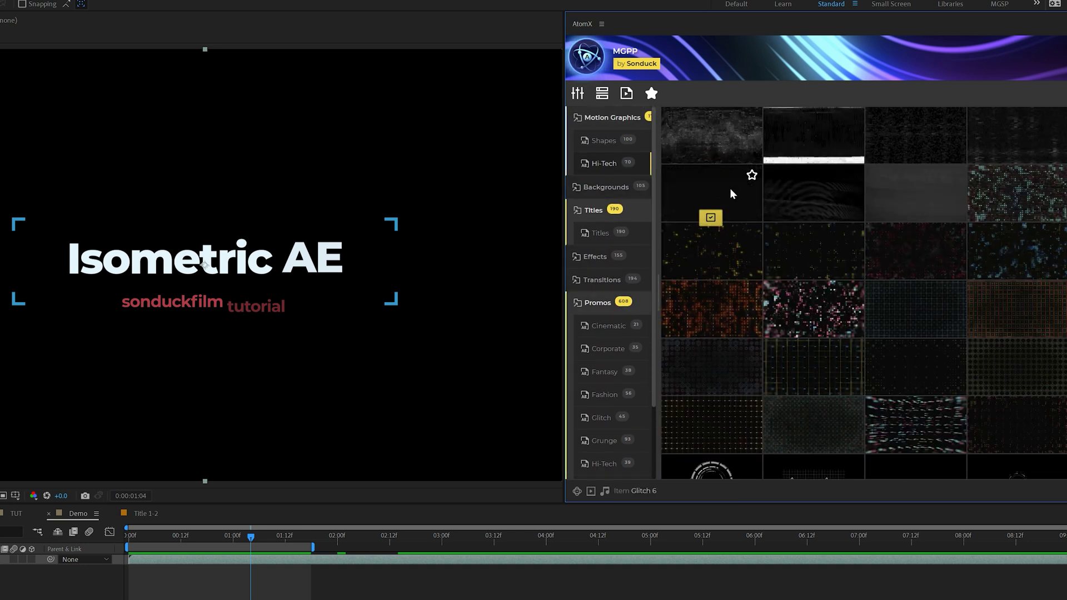
scroll(729, 250, "down", 3)
scroll(796, 316, "up", 3)
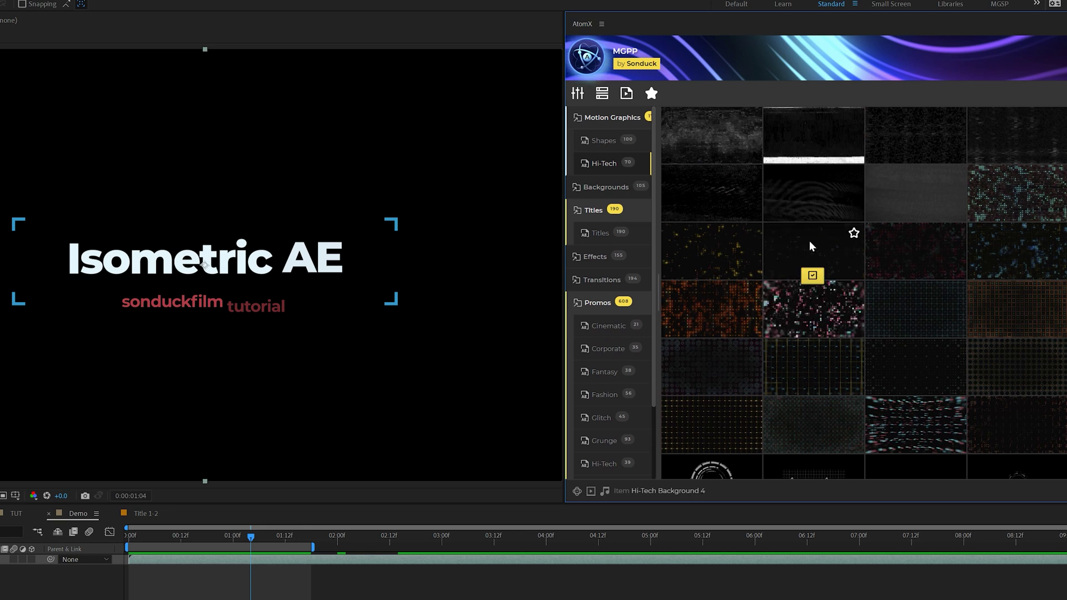
left_click(813, 276)
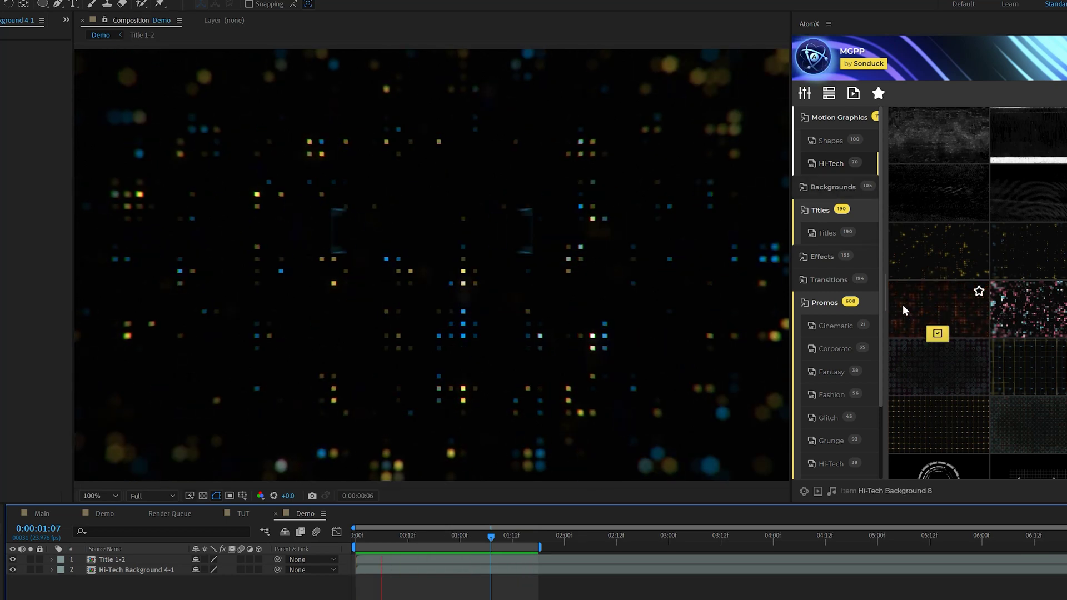
Open AtomX's package list and install the Modern Titles Pack
left_click(813, 56)
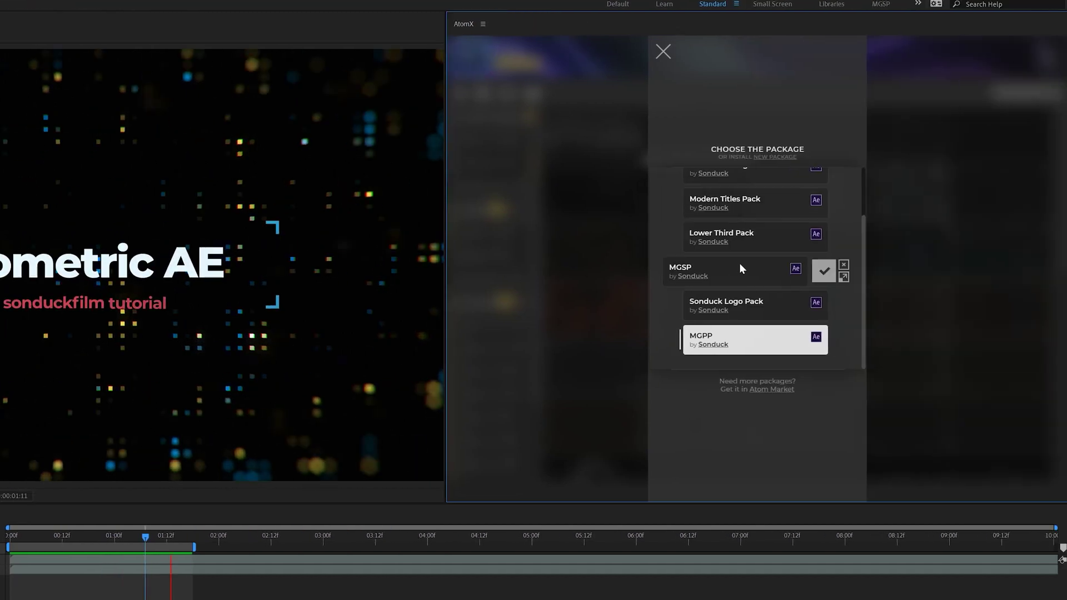
scroll(739, 268, "up", 2)
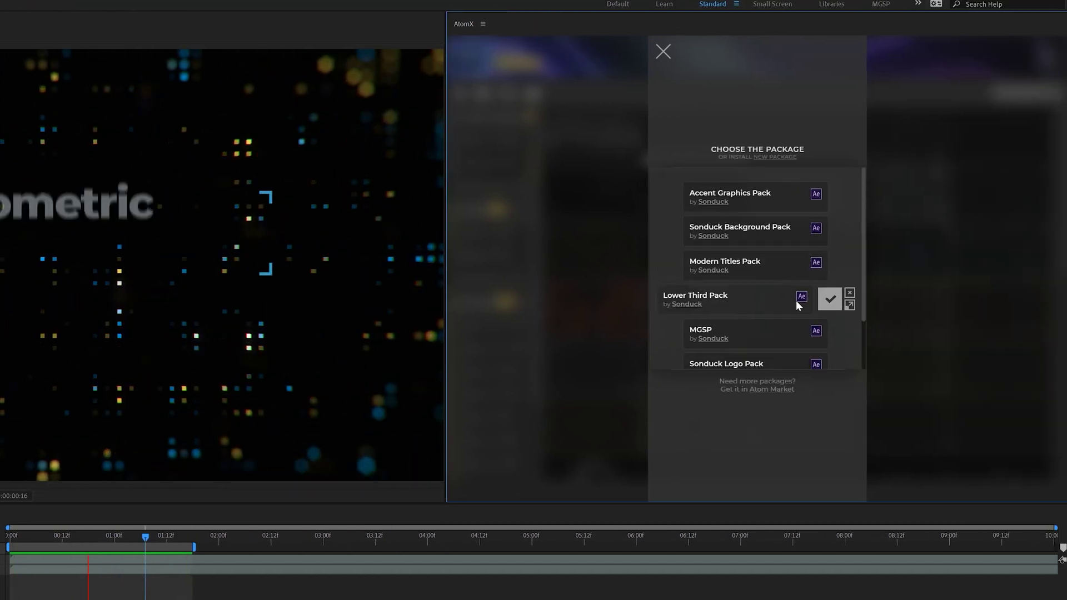
left_click(830, 268)
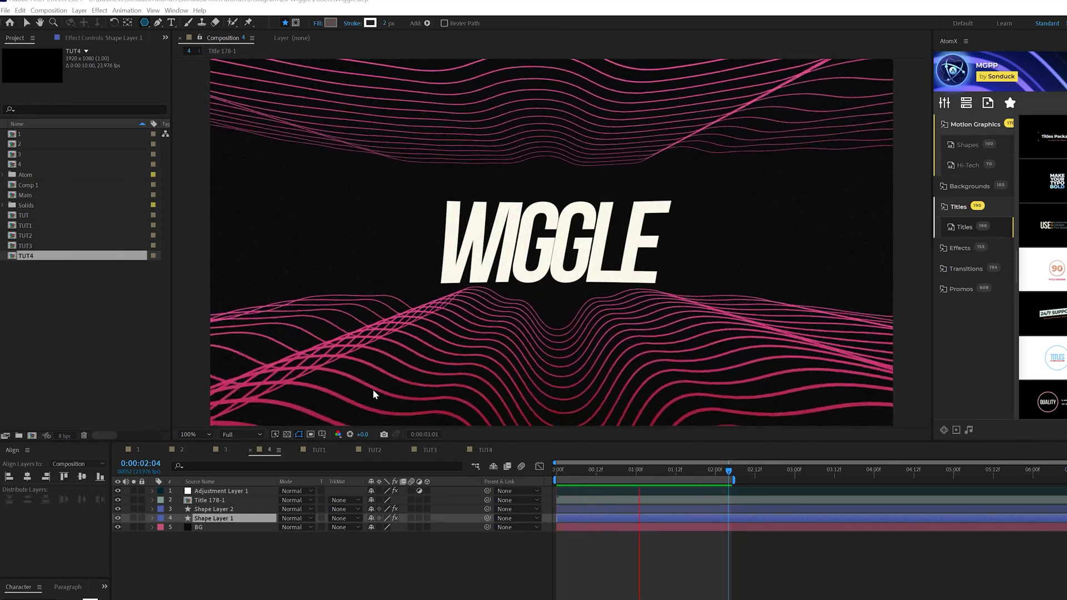
In the TUT4 comp, draw a horizontal line across the lower frame with the Pen tool
left_click(473, 451)
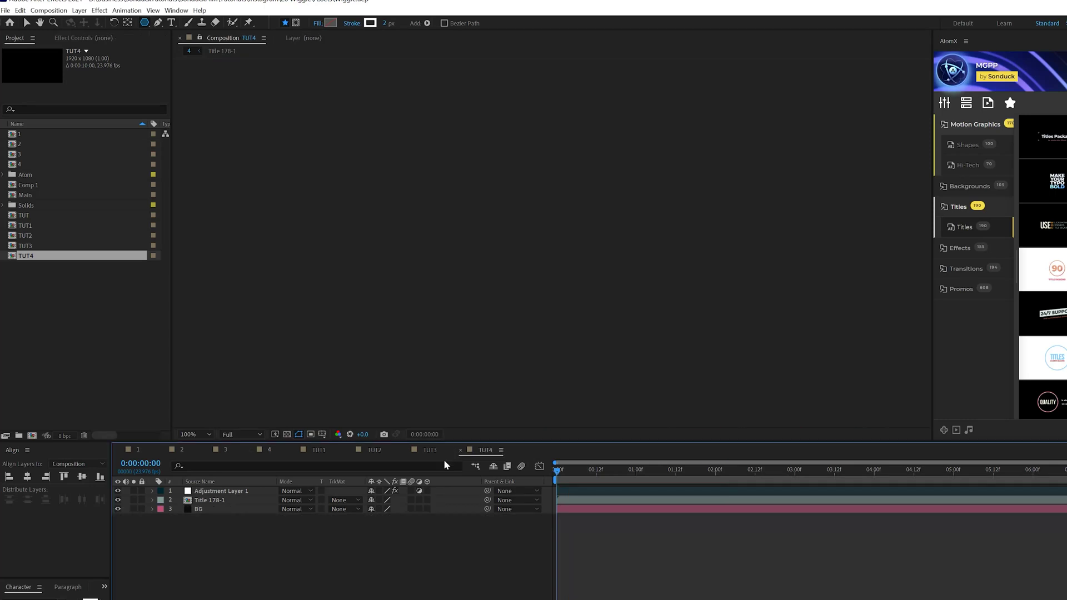
left_click(158, 22)
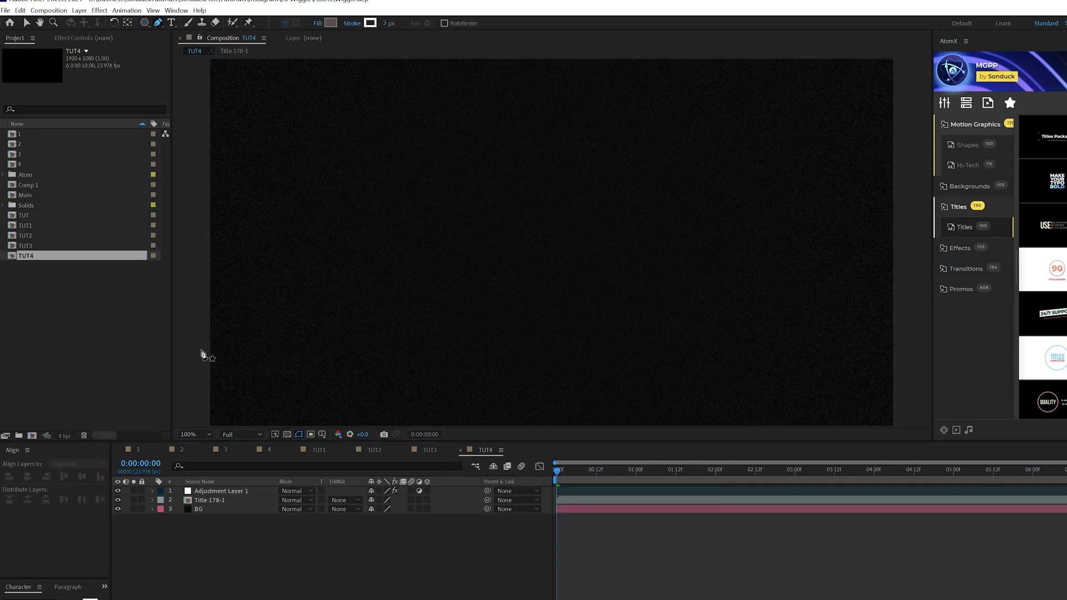
key("comma")
key("comma")
left_click(266, 302)
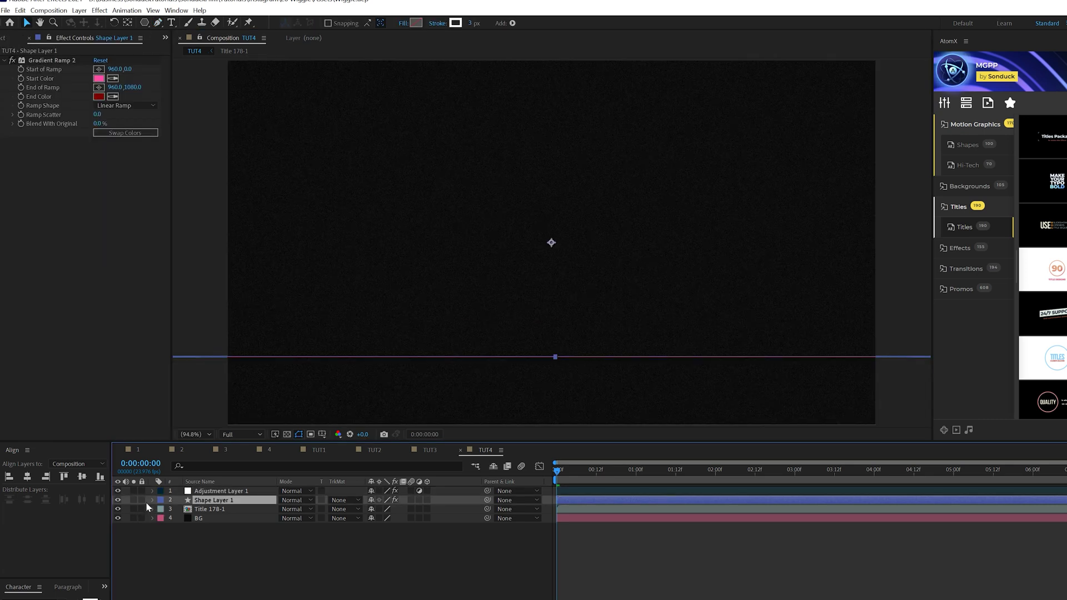
left_click(152, 500)
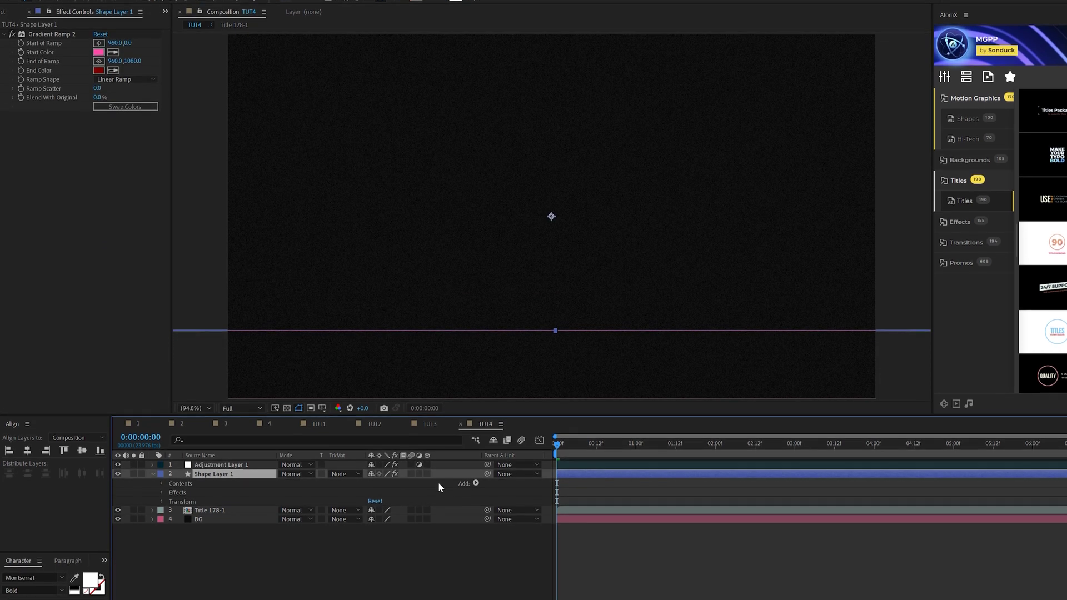
Add a Repeater to the line with position offset 0, scale 108% and 21 copies
left_click(476, 483)
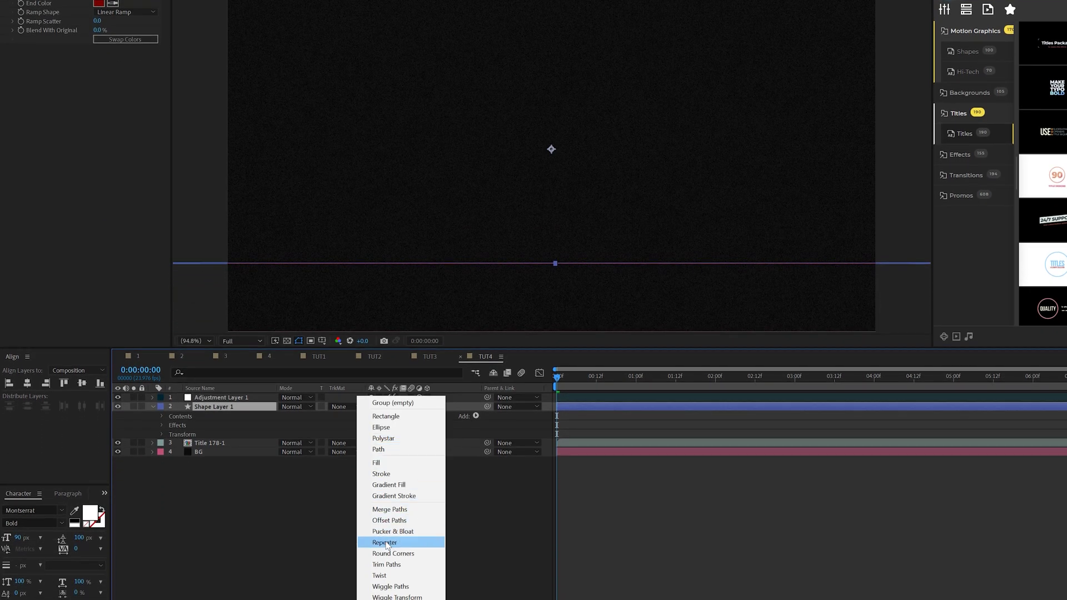
left_click(385, 543)
left_click(170, 434)
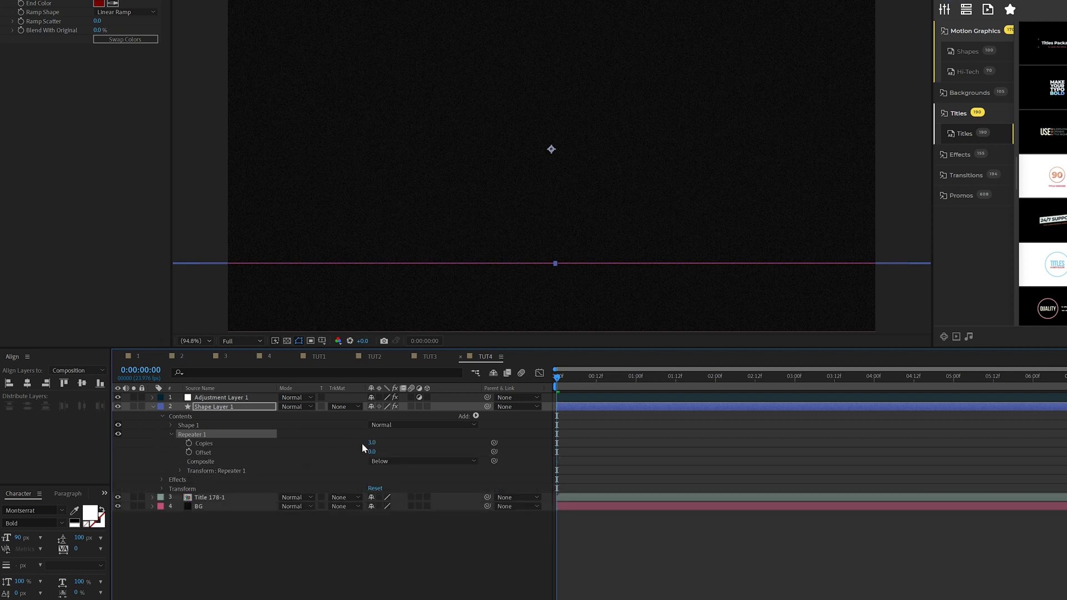
left_click(180, 469)
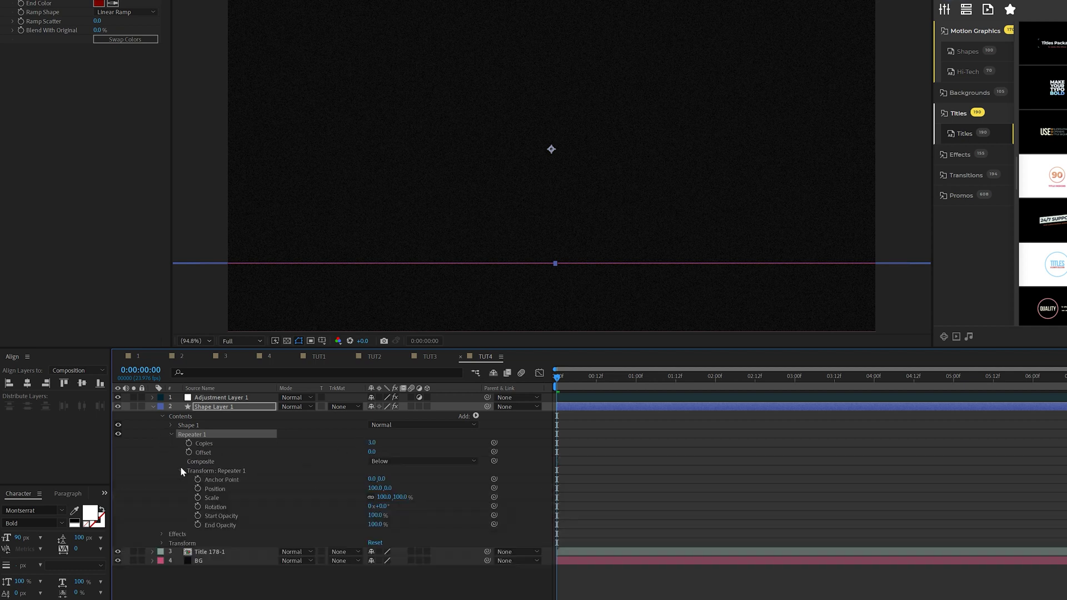
left_click(390, 509)
left_click_drag(383, 497, 389, 499)
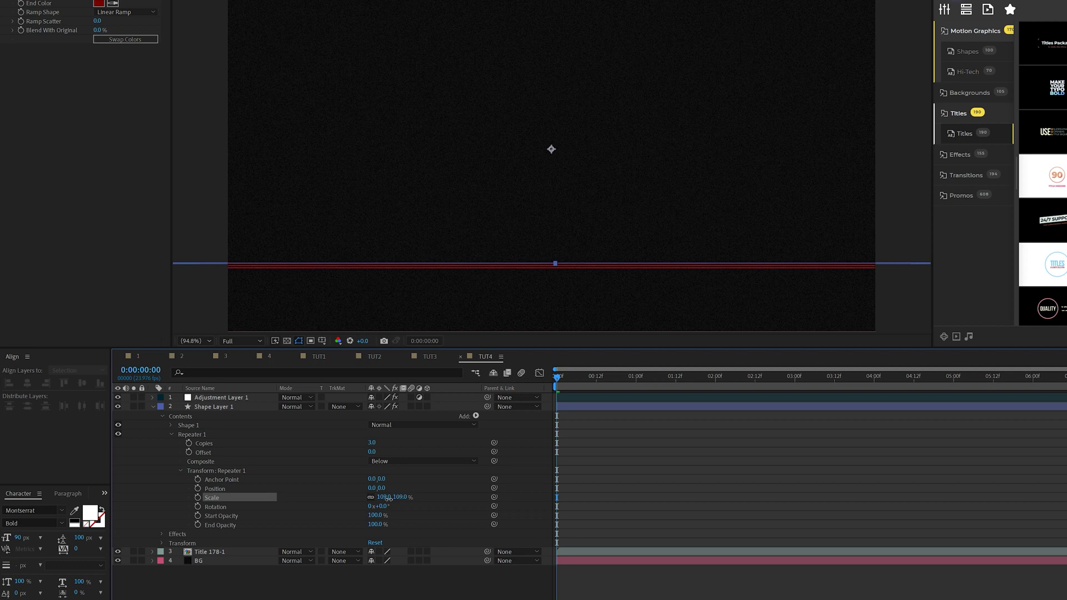
left_click_drag(372, 443, 426, 450)
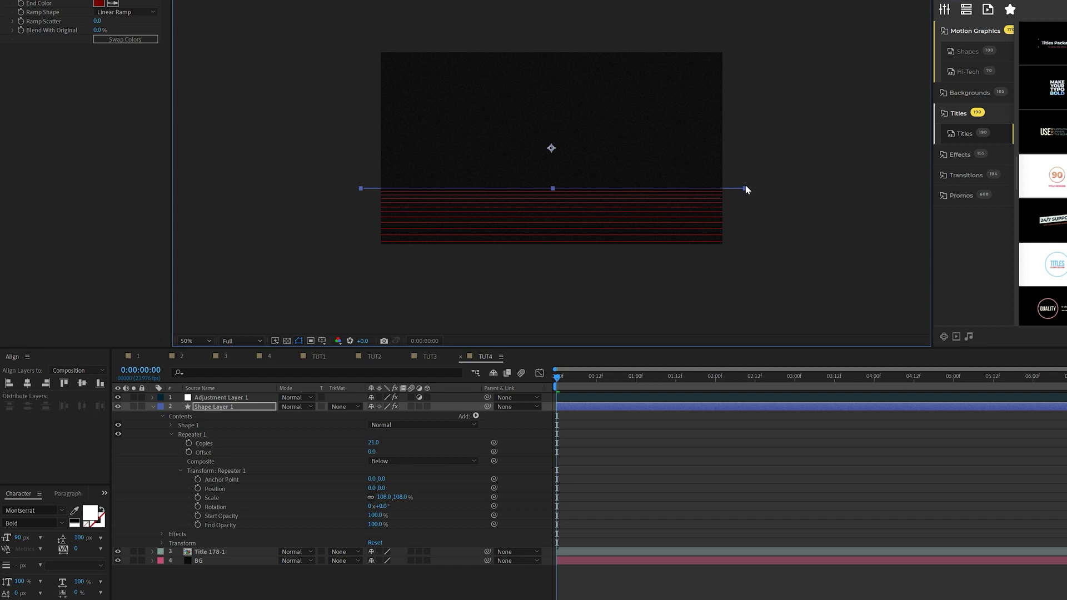
Deselect the layer to preview the stacked lines and collapse the Repeater settings
key("ctrl+z")
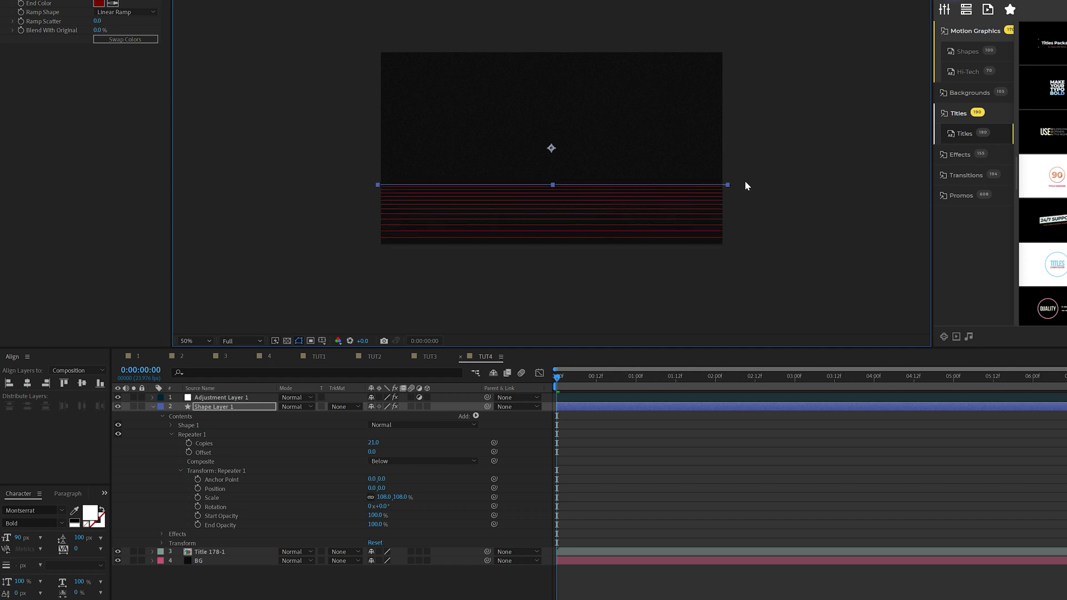
key("ctrl+z")
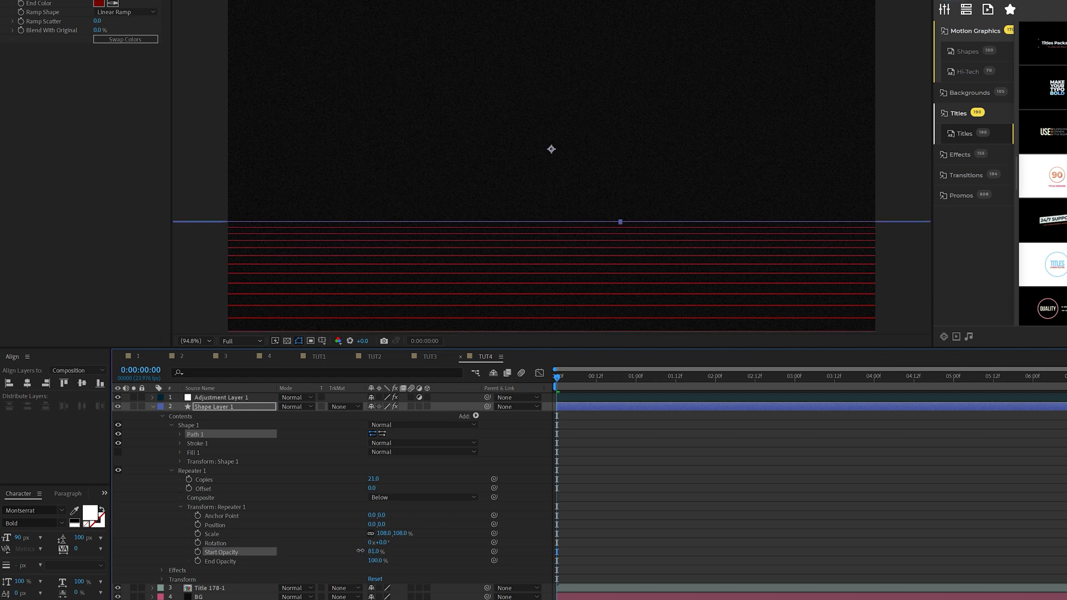
left_click(465, 552)
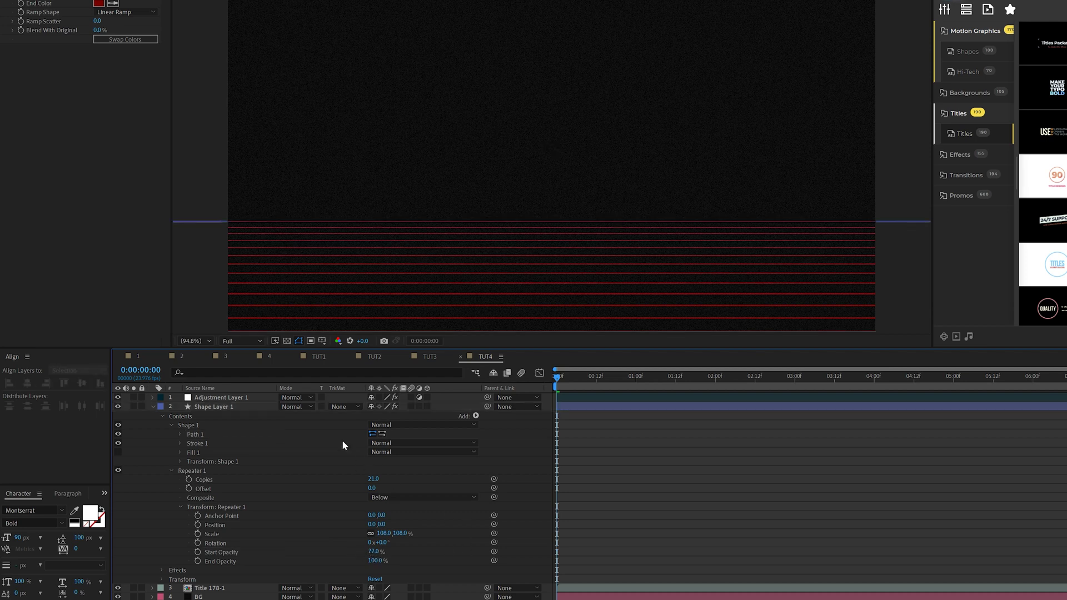
left_click(169, 471)
left_click(475, 416)
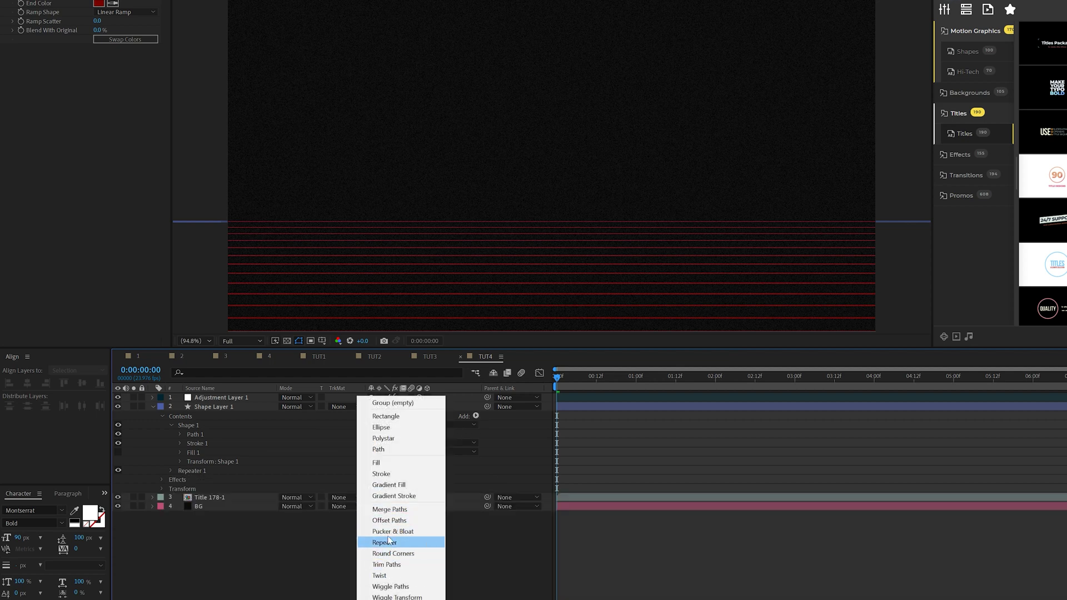
Add Wiggle Paths with Size 160, Detail 20, Smooth points and 1 wiggle per second
left_click(391, 586)
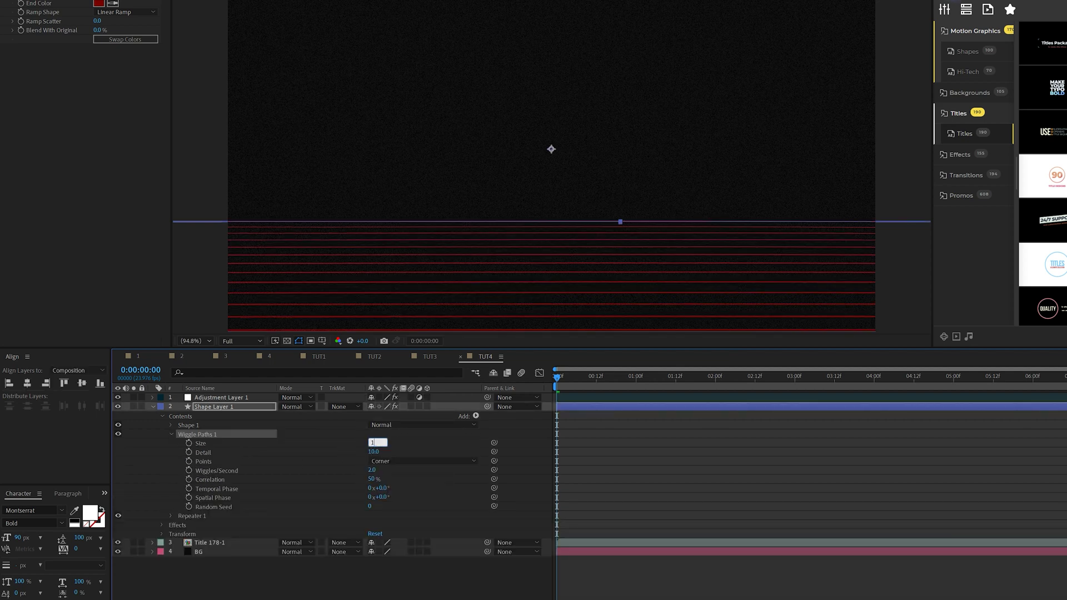
key("BackSpace")
type("0")
left_click(380, 452)
type("20")
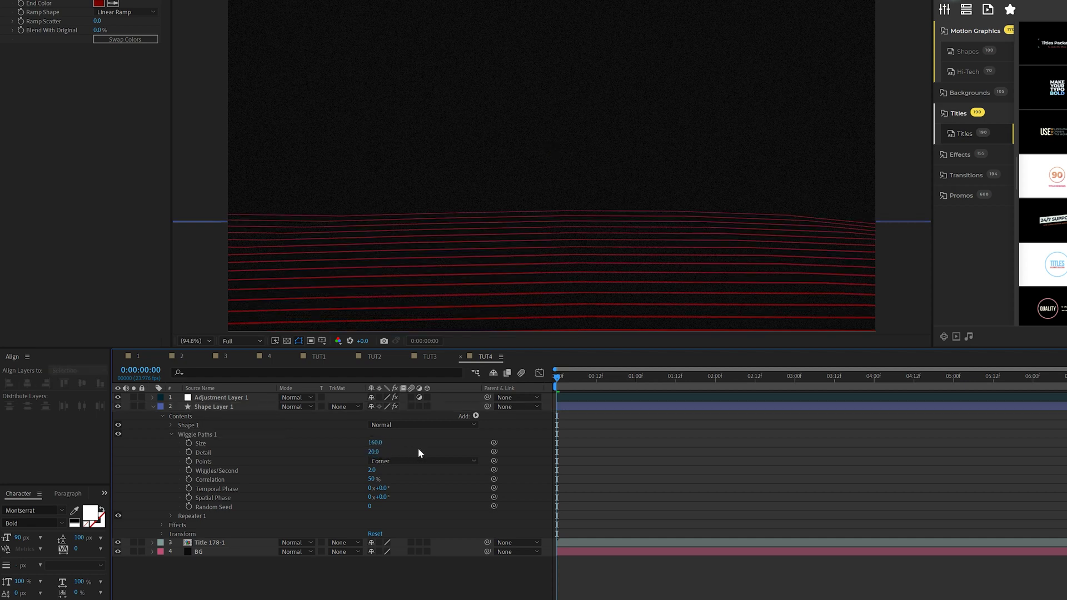
key("Return")
left_click(401, 462)
left_click(398, 484)
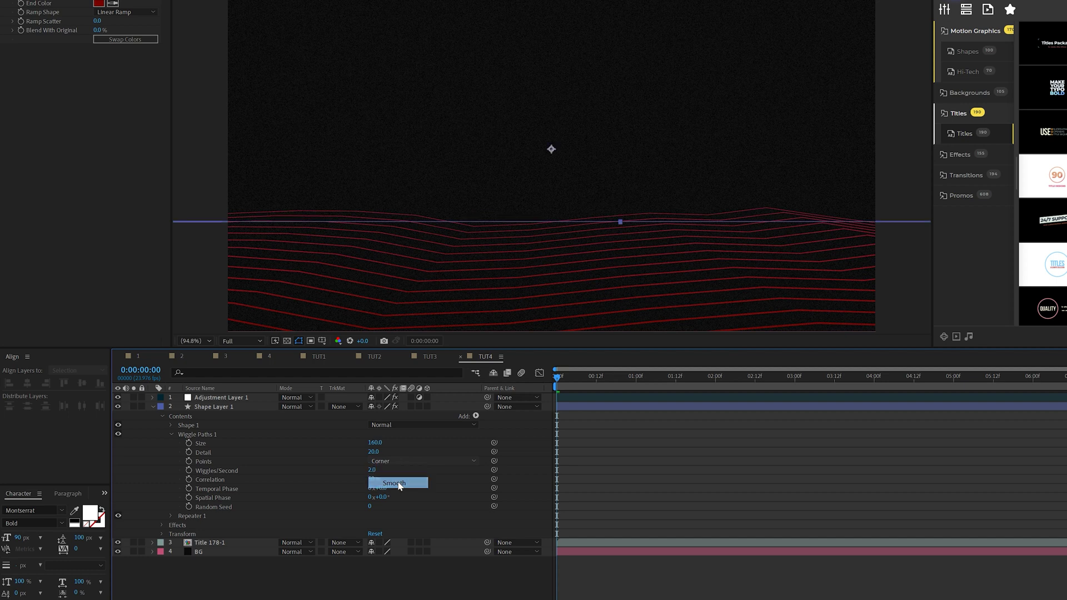
left_click(371, 470)
type("1")
key("Return")
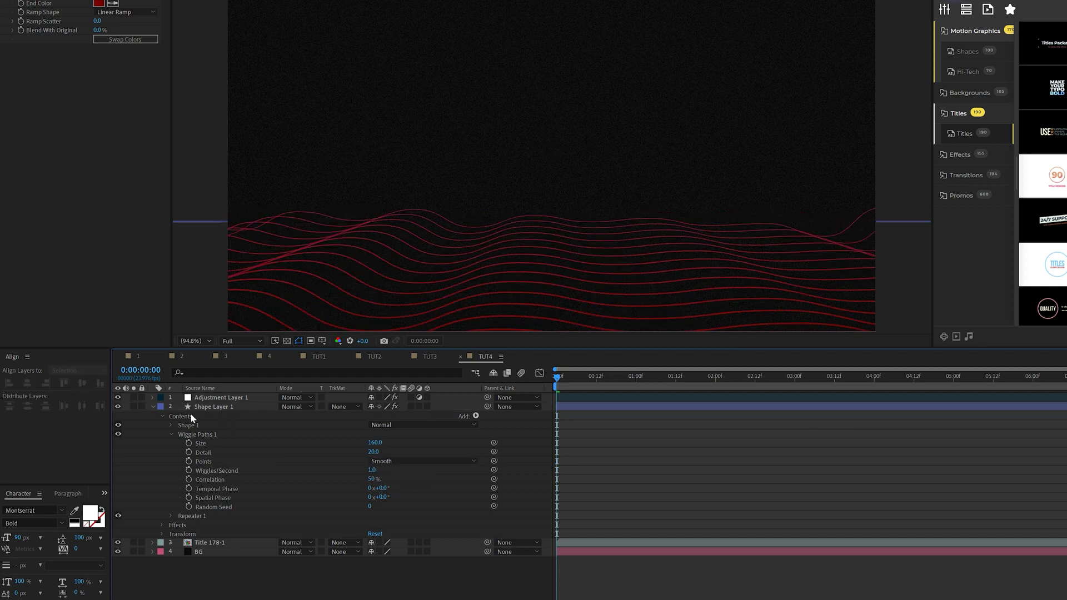
Collapse the layer, move the playhead to 1:05 where WIGGLE shows, and select the wavy layer
left_click(152, 407)
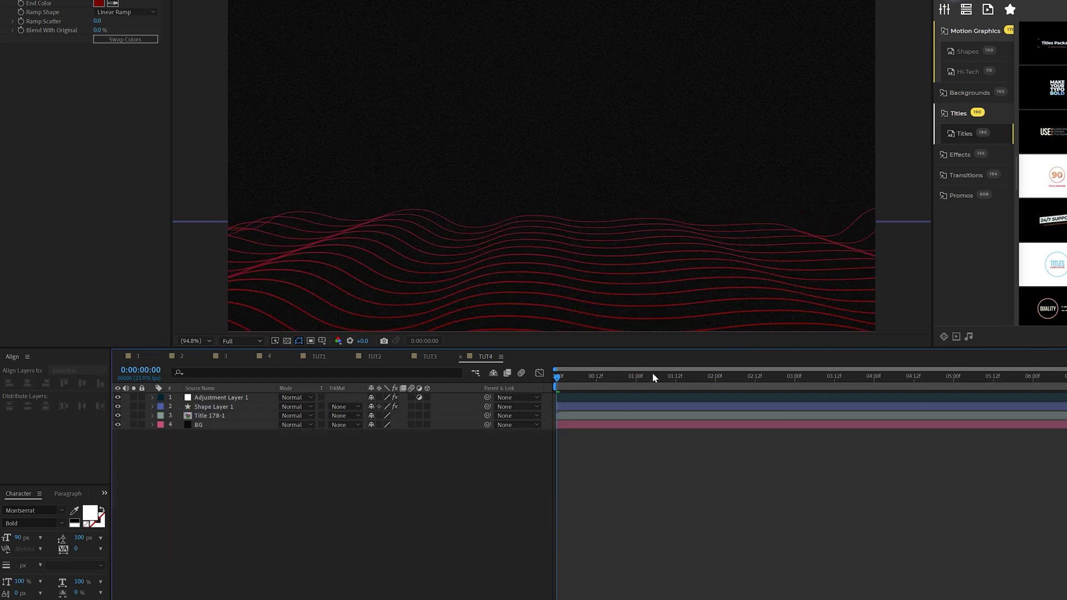
left_click(654, 378)
left_click(213, 407)
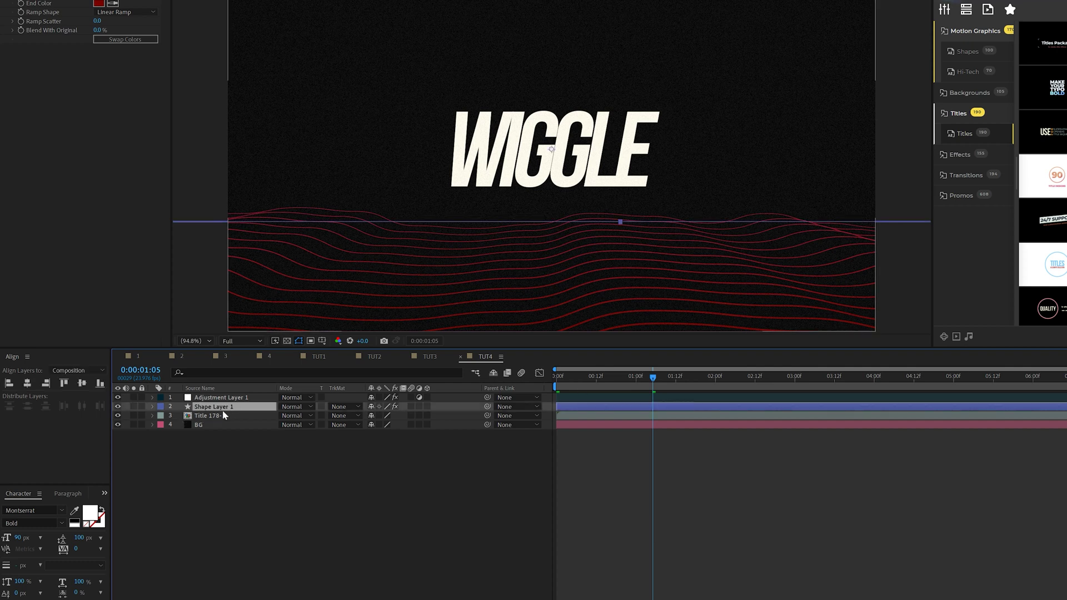
Duplicate Shape Layer 1 and flip the copy vertically so waves frame WIGGLE above too
key("ctrl+d")
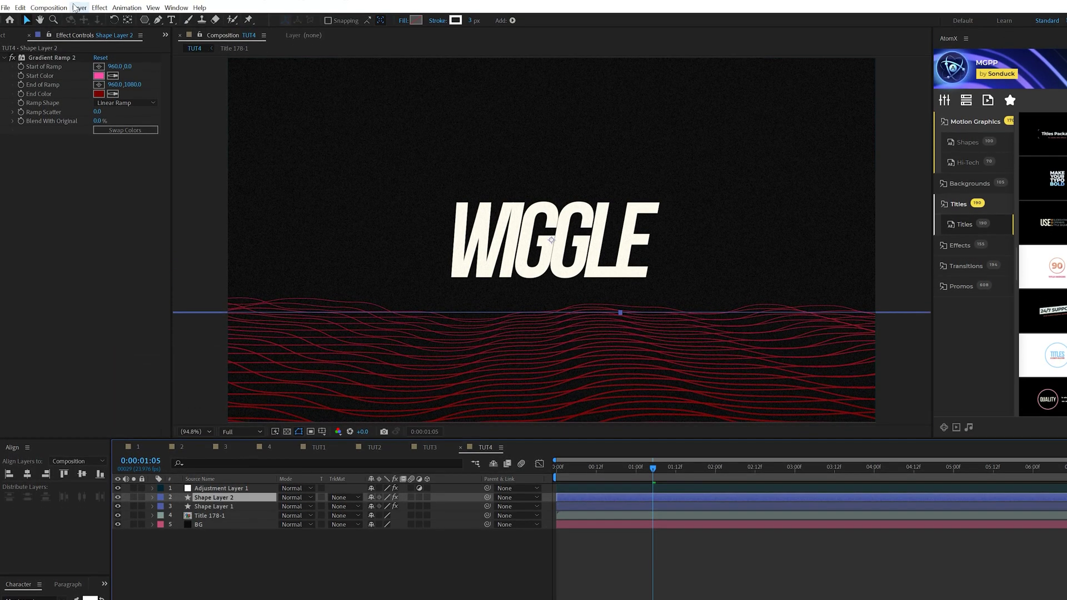
left_click(78, 8)
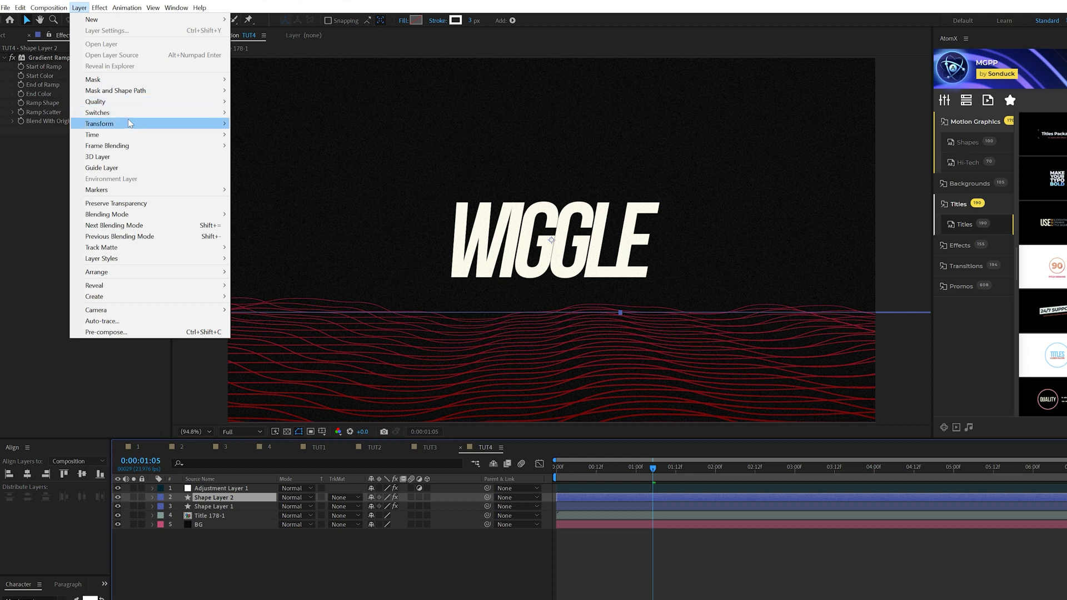
mouse_move(131, 123)
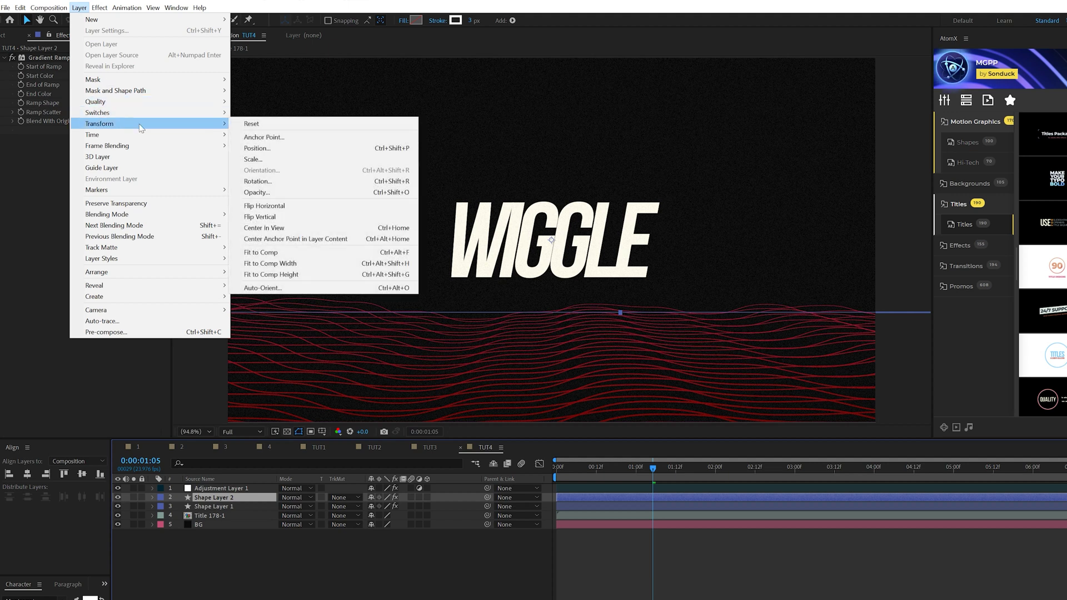
left_click(270, 217)
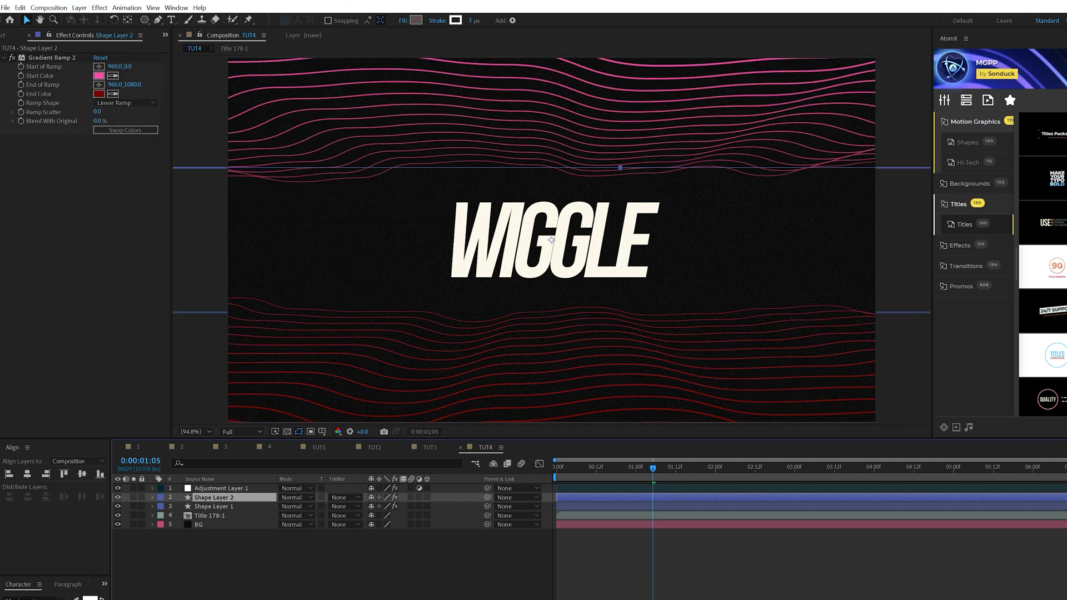
left_click(238, 552)
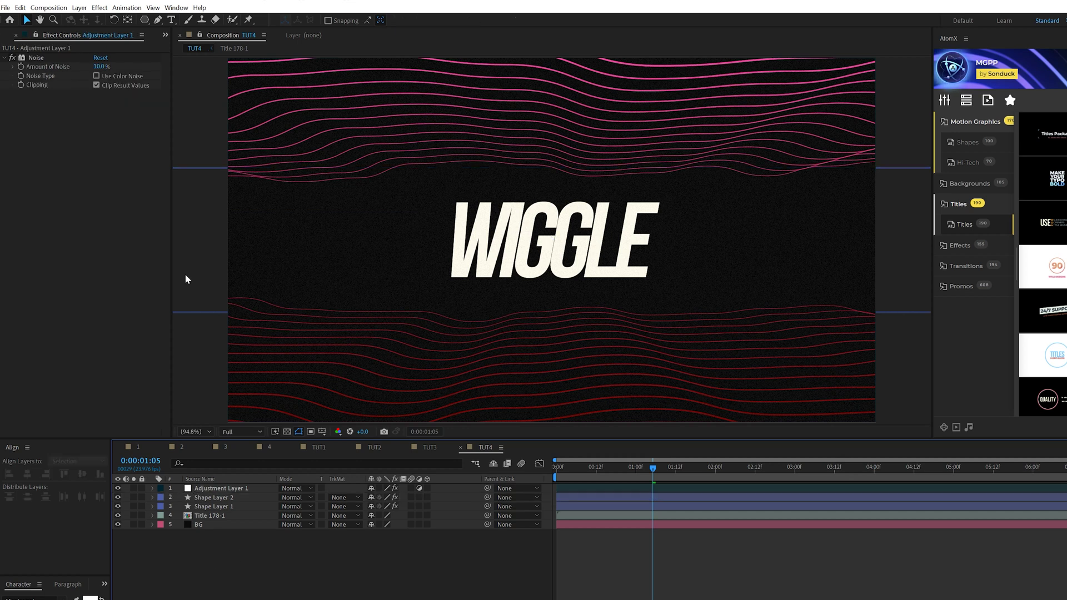
left_click(79, 7)
Add a new adjustment layer and apply Distort > Optics Compensation to it
mouse_move(89, 14)
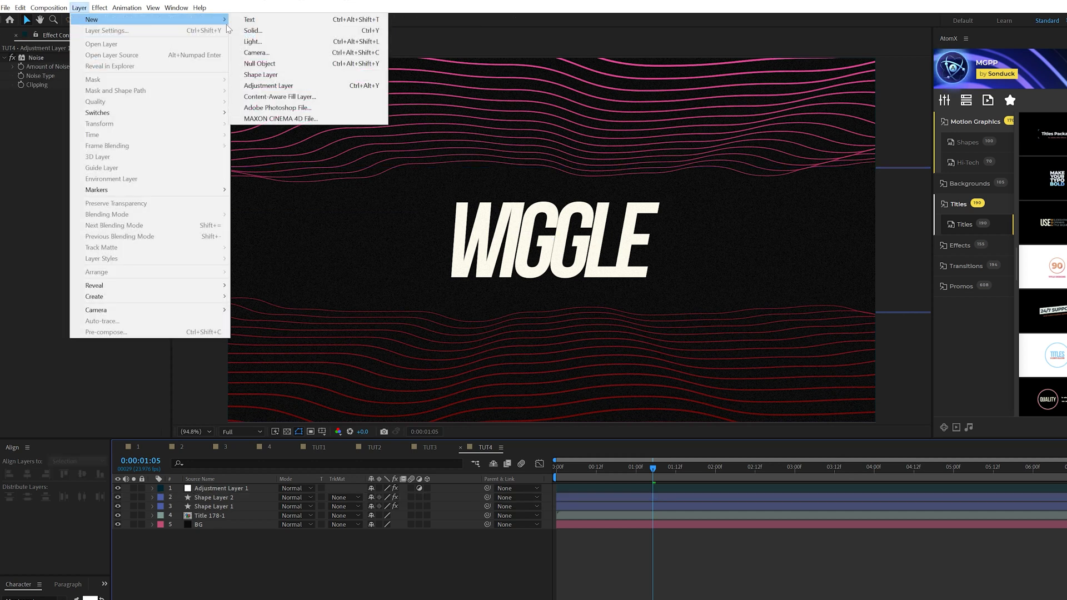
left_click(268, 85)
left_click(100, 7)
mouse_move(161, 134)
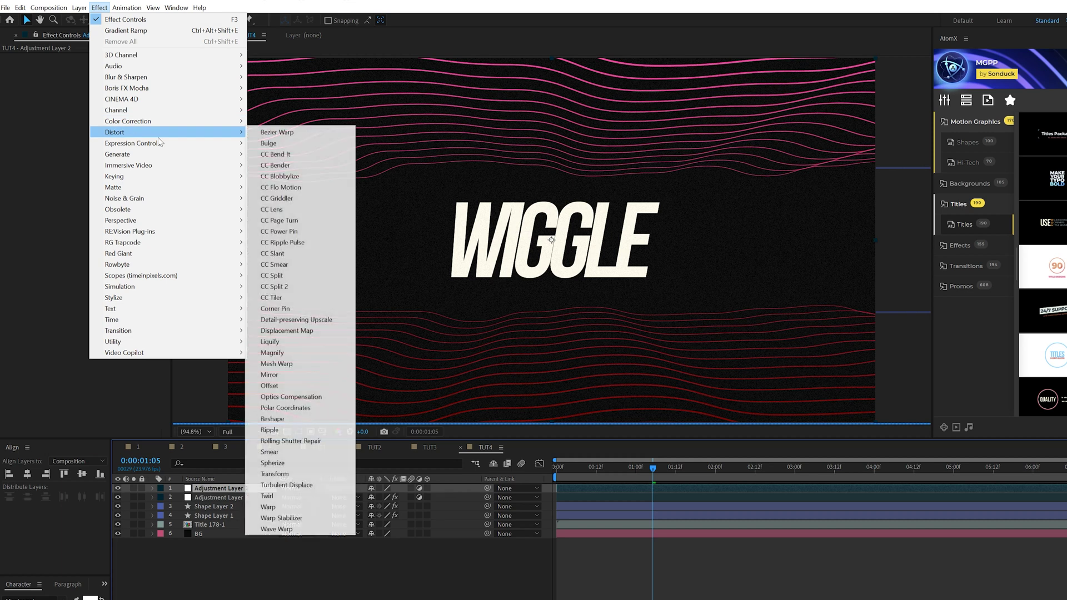
left_click(281, 396)
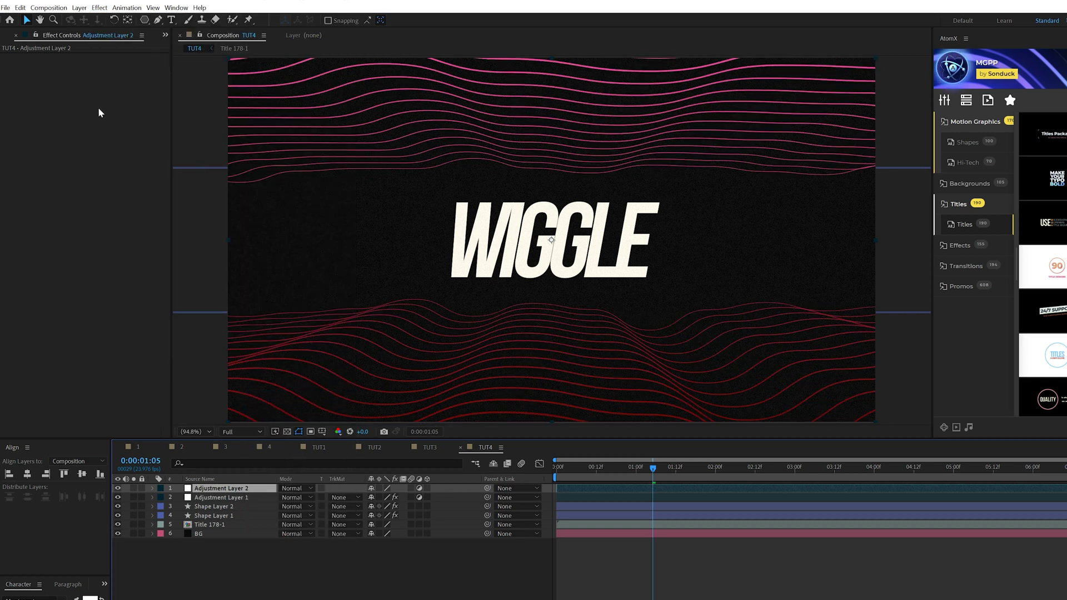